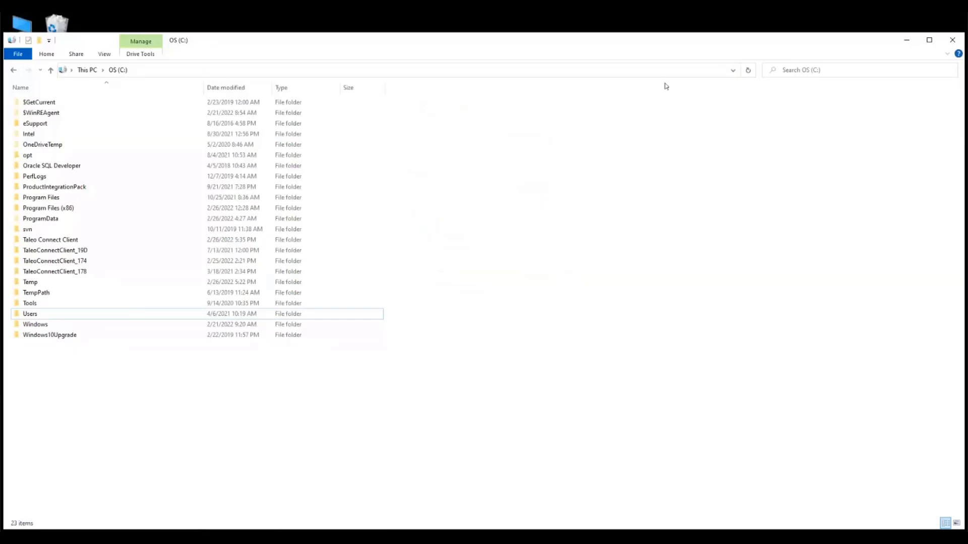
Step: Open the customdictionaries folder inside the Taleo Connect Client folder on drive C in a maximized window
left_click(929, 40)
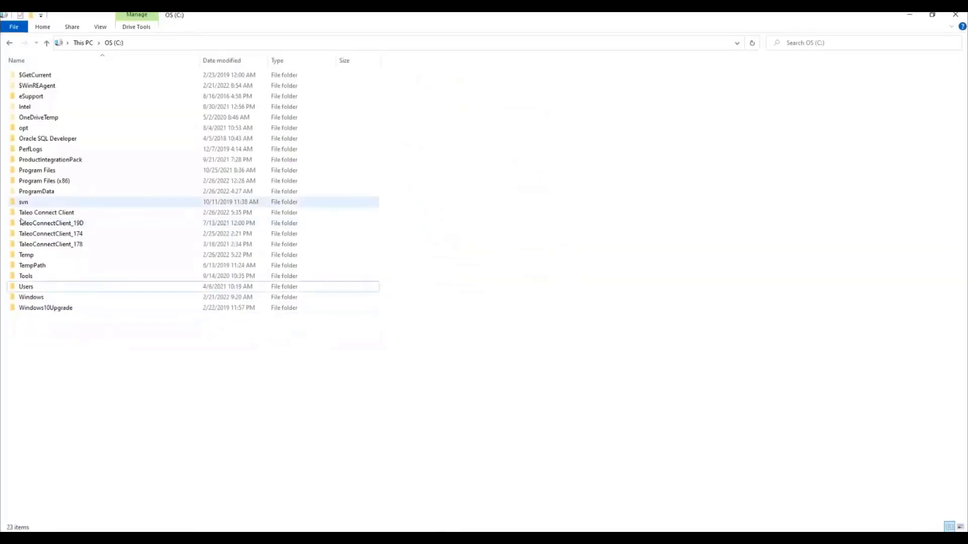
left_click(53, 215)
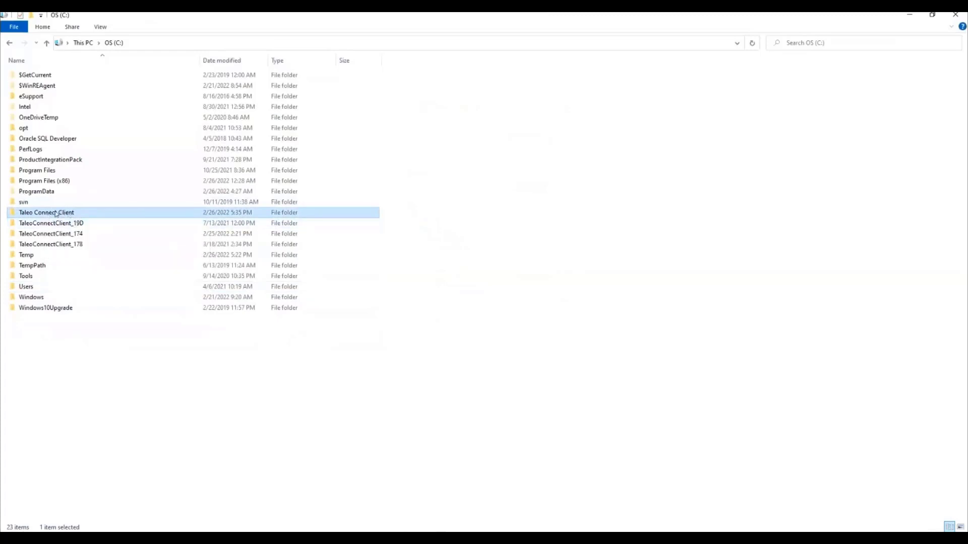
double_click(56, 213)
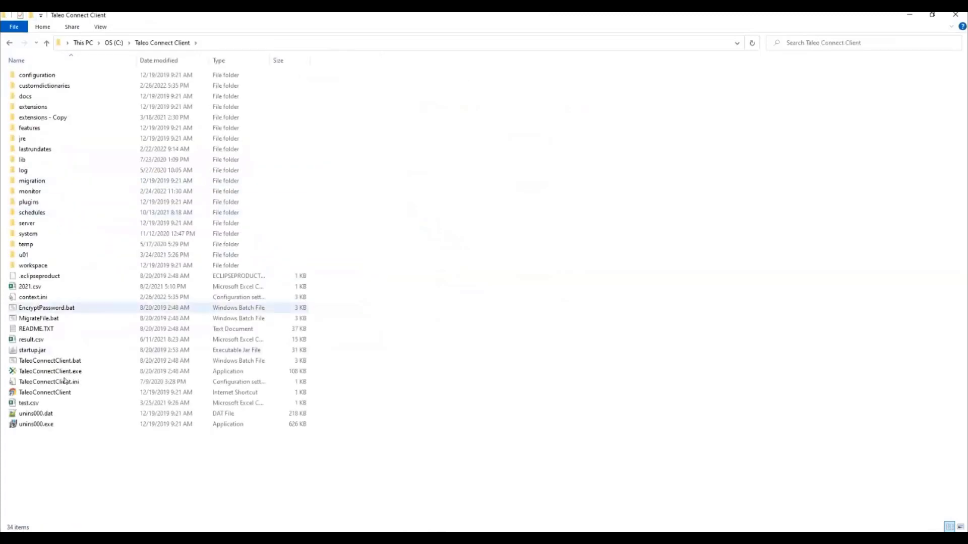
left_click(40, 89)
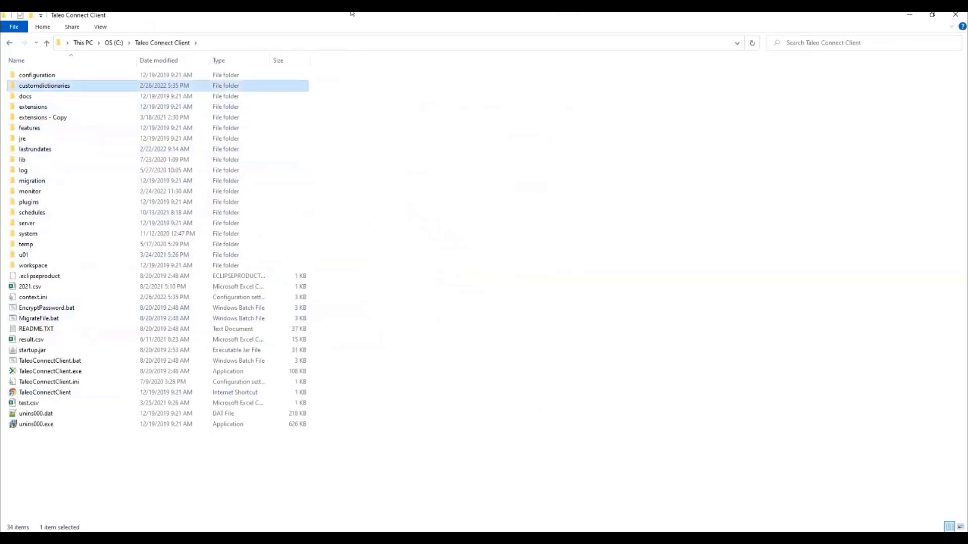
double_click(63, 87)
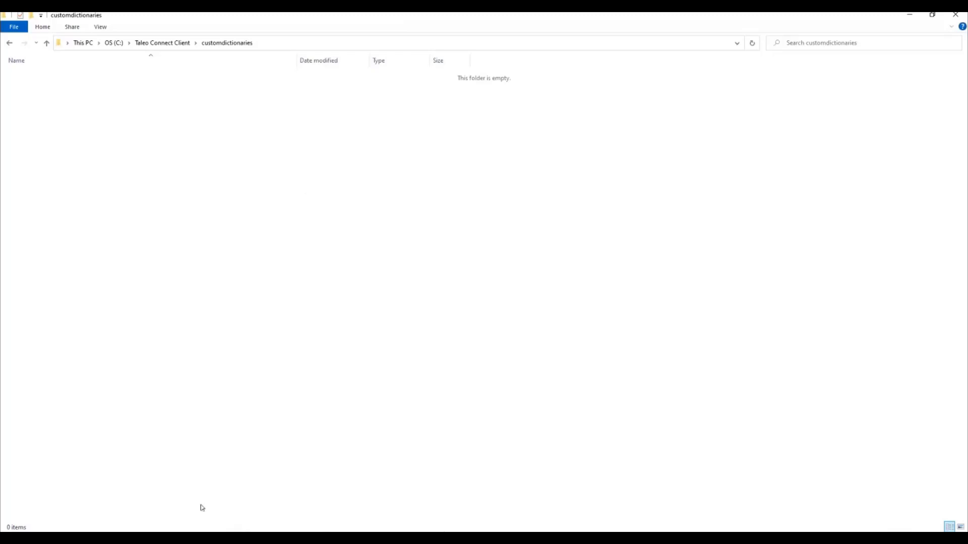
Step: Switch to Taleo Connect Client and ping Recruiting 15B through the default ptrdemo103.taleo.net endpoint
left_click(373, 539)
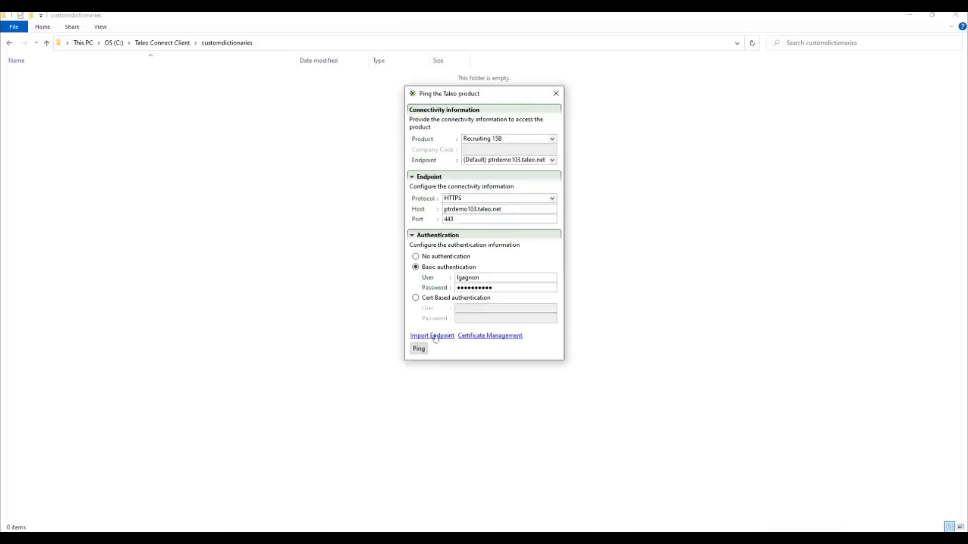
left_click(418, 348)
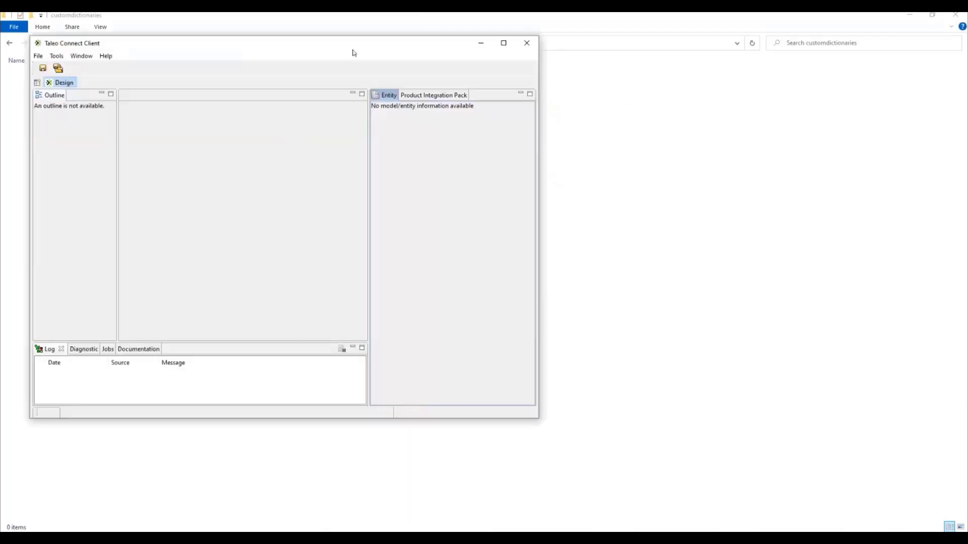
left_click_drag(352, 52, 479, 122)
left_click(630, 113)
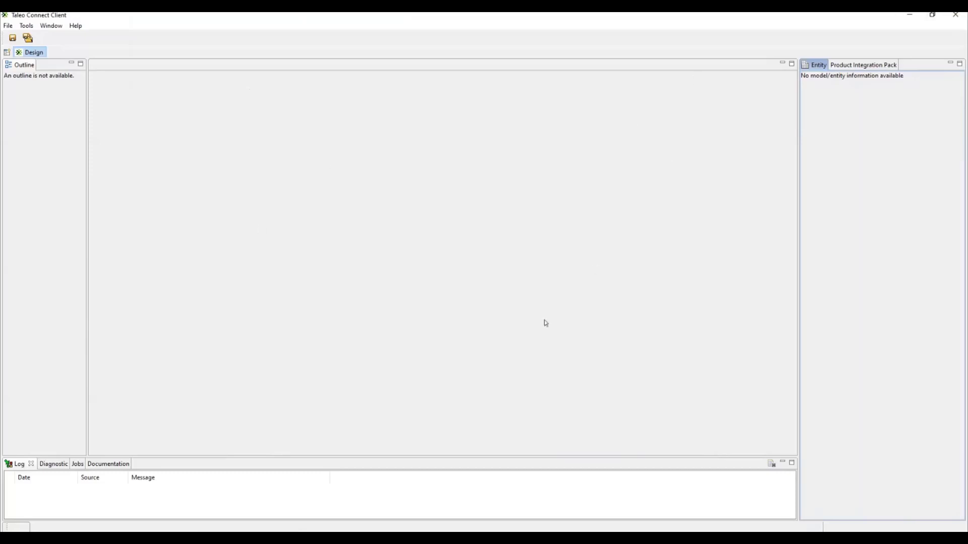
Step: Synchronize the custom fields of the Recruiting 17.4 product integration pack using the default ptrdemo103.taleo.net endpoint
left_click(868, 68)
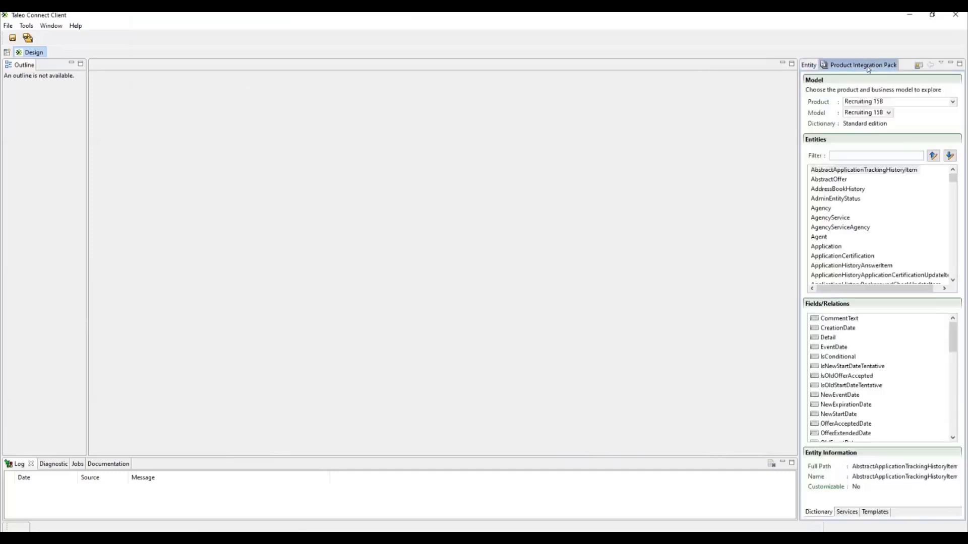
left_click(918, 66)
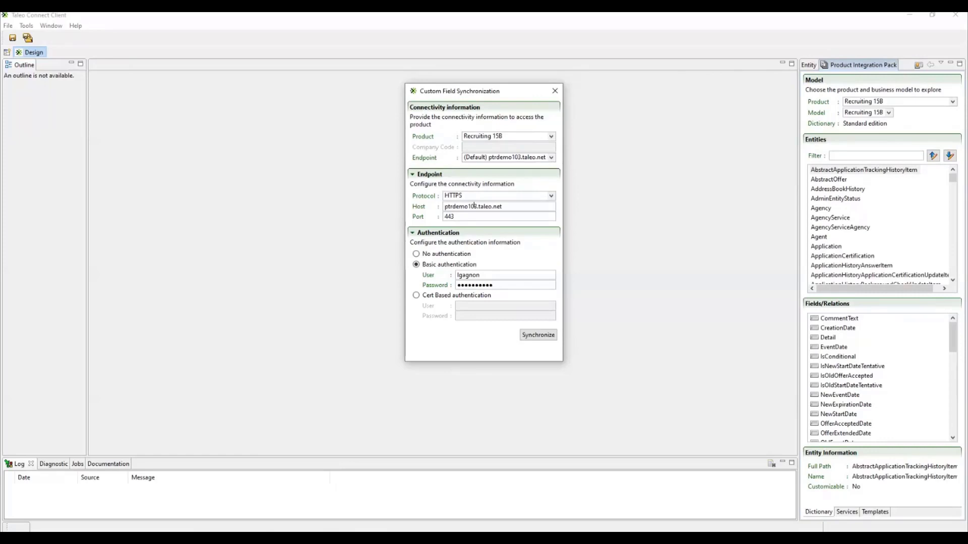
left_click(551, 138)
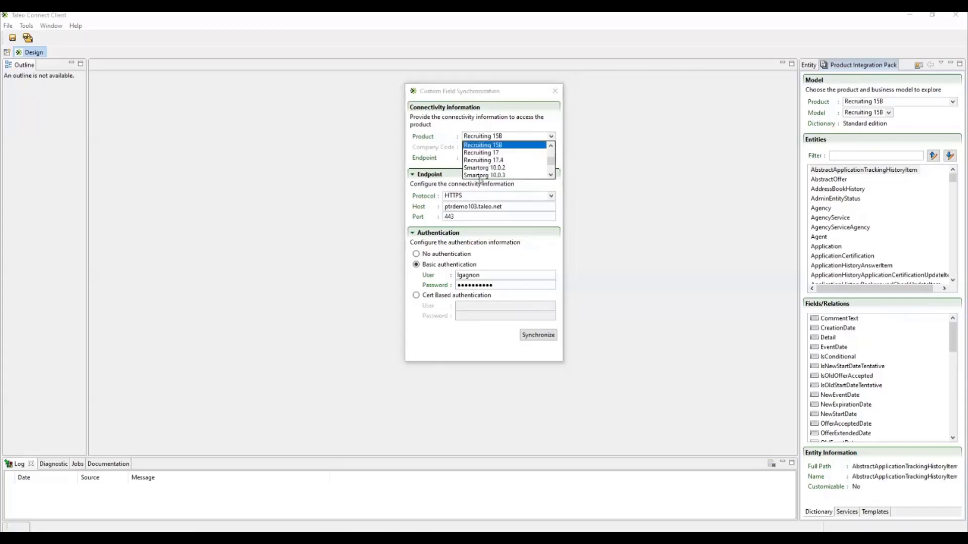
left_click(494, 160)
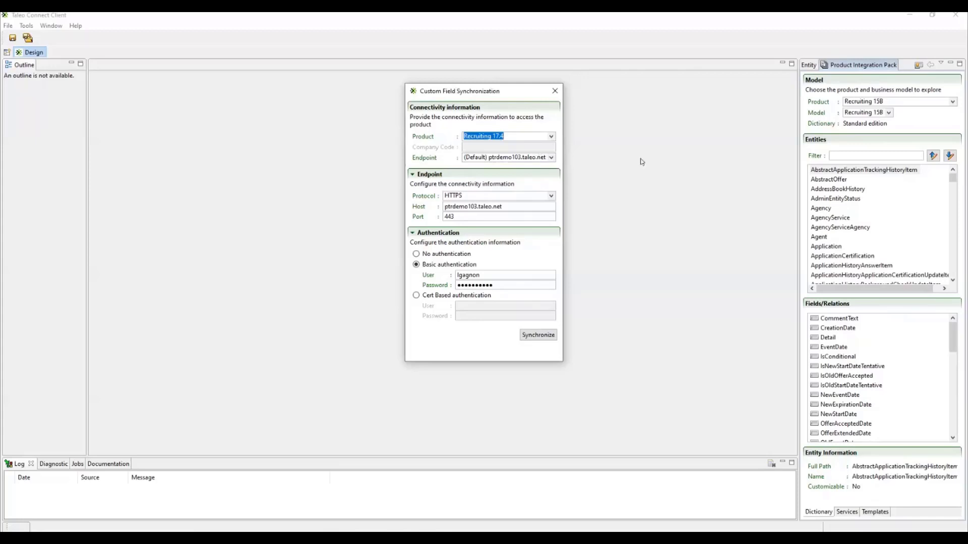
left_click(551, 159)
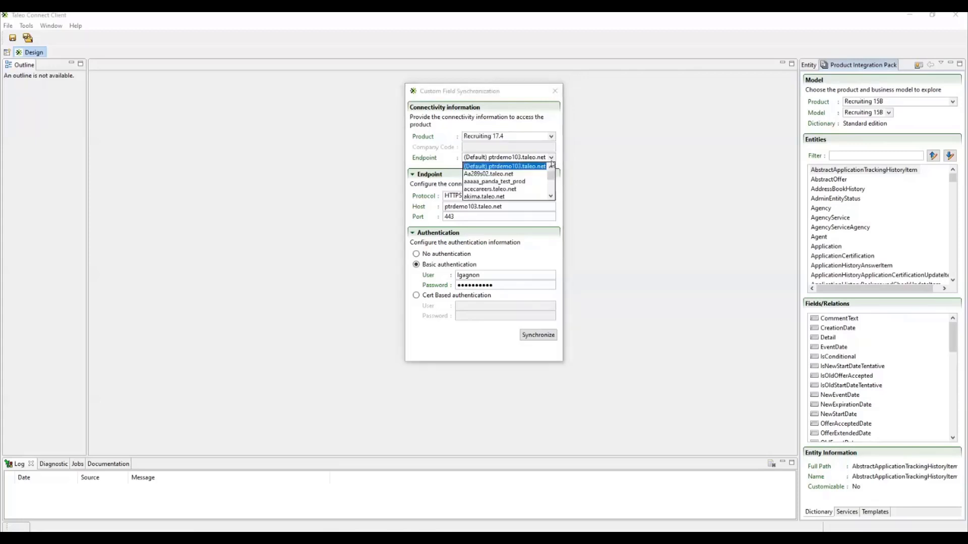
left_click(476, 167)
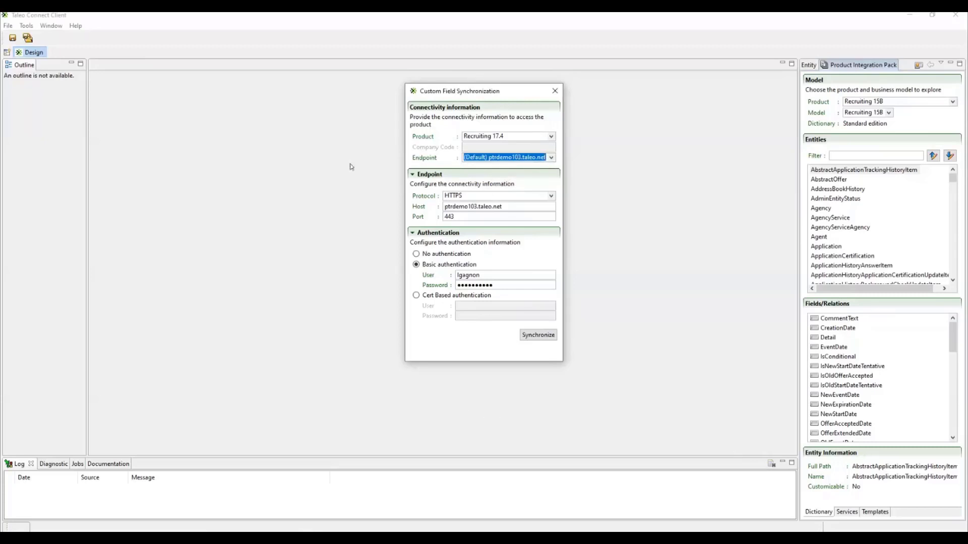
key("shift+Tab")
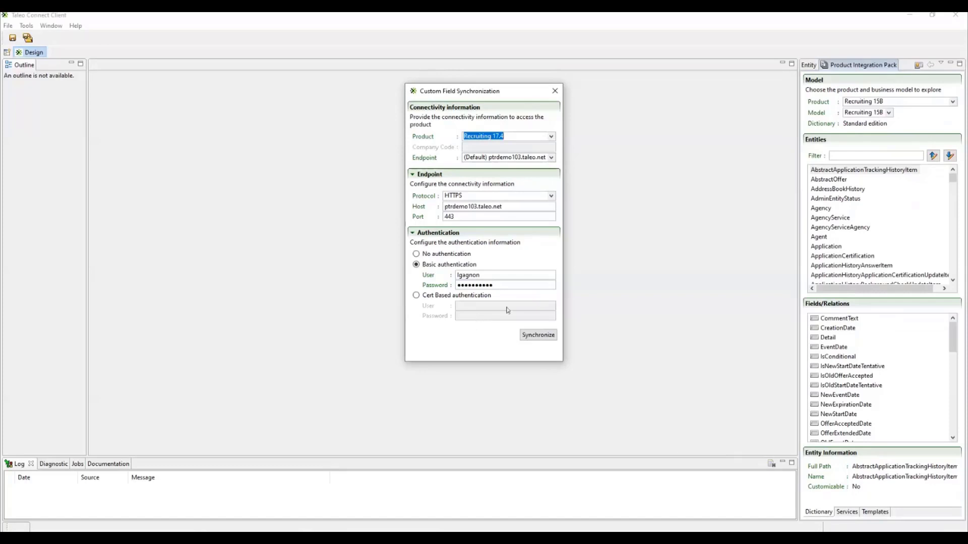
left_click(543, 338)
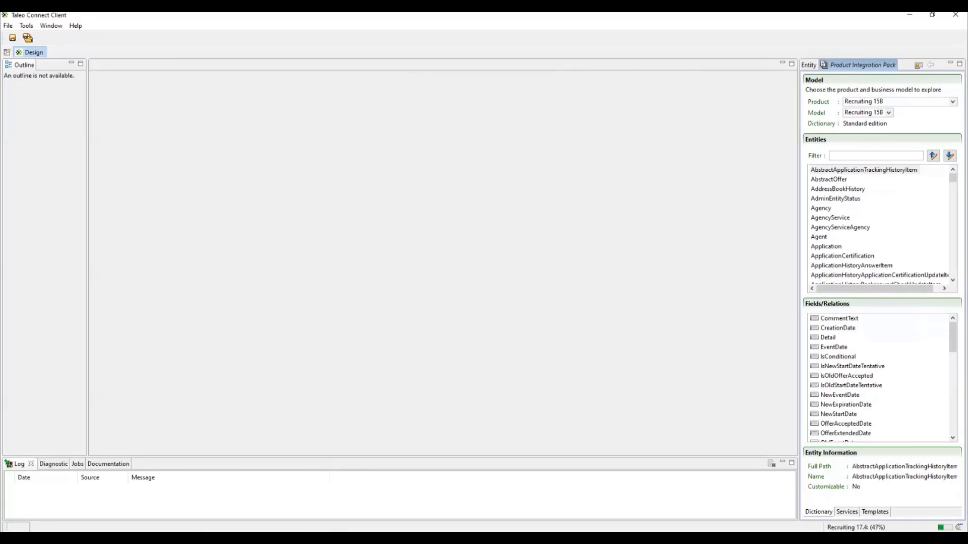
Step: Switch to File Explorer and shrink the customdictionaries window so that it floats over the middle of Taleo Connect Client
left_click(431, 536)
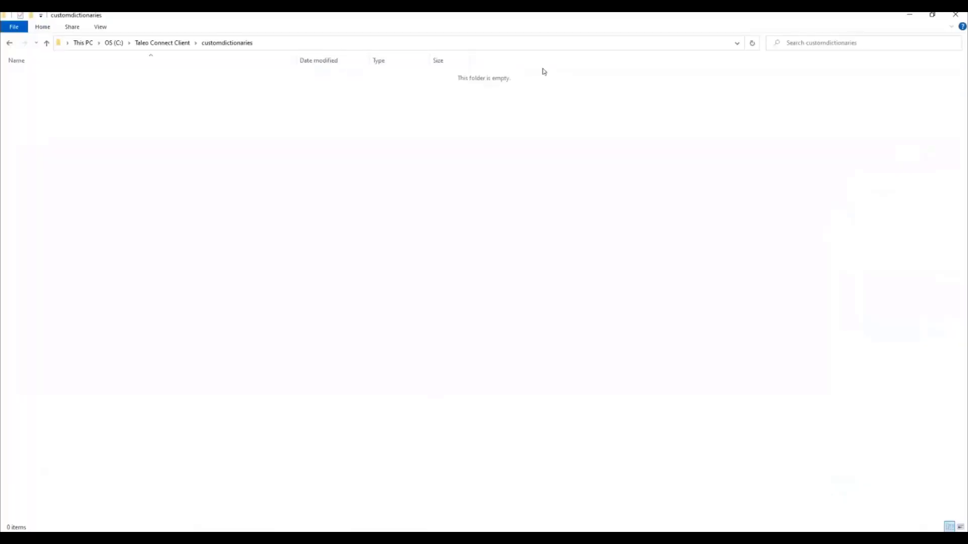
left_click(935, 16)
left_click_drag(781, 45, 765, 121)
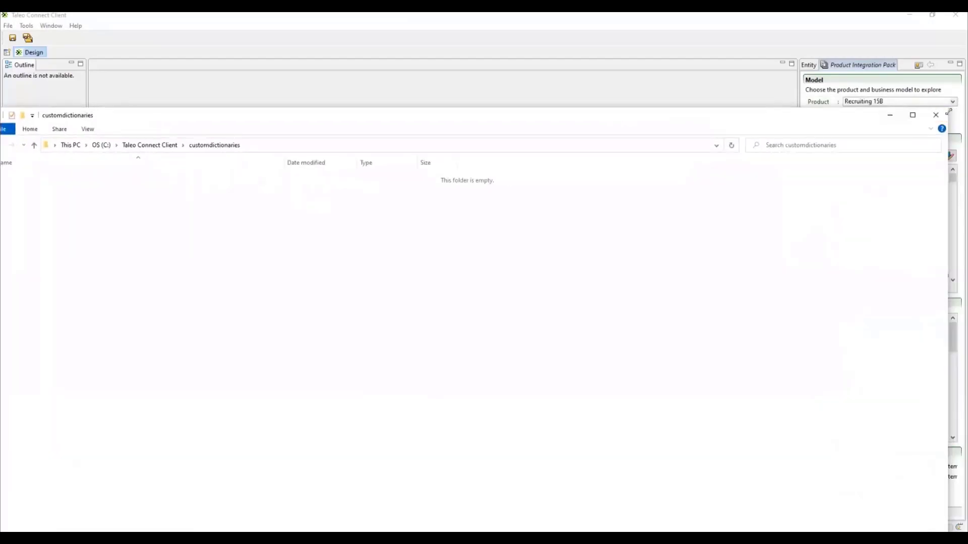
left_click_drag(948, 112, 478, 295)
left_click_drag(223, 307, 458, 117)
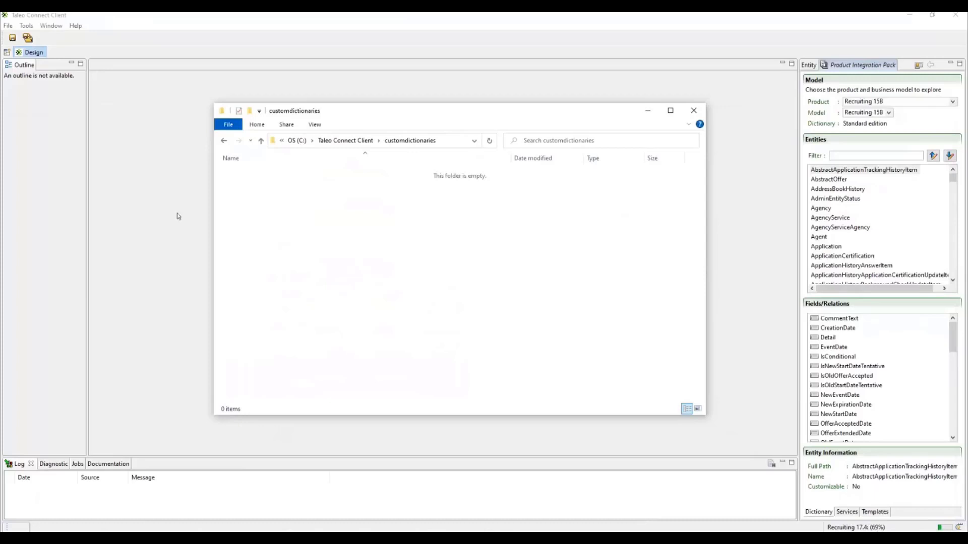
left_click_drag(249, 171, 540, 290)
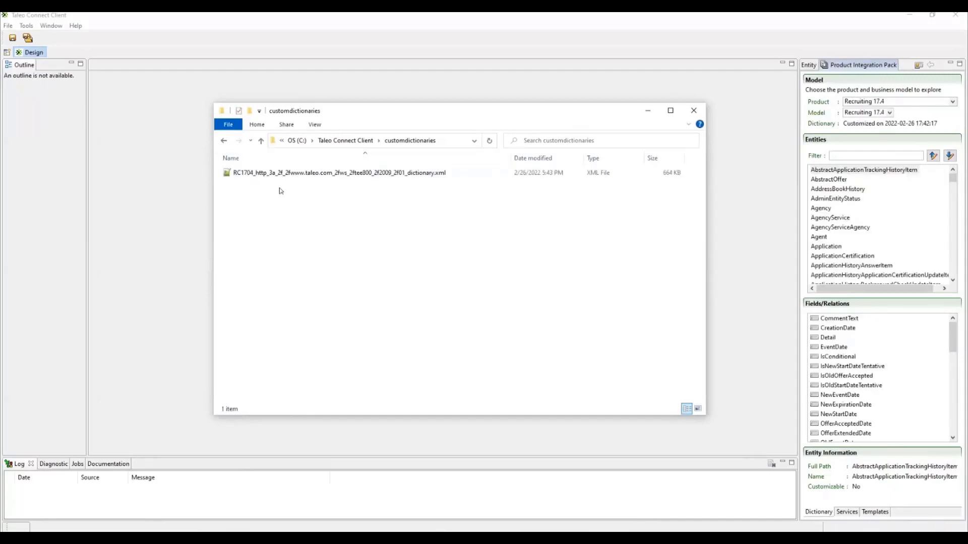
Step: Examine the version prefix in the name of the dictionary XML file in the customdictionaries folder, without renaming it
left_click(270, 174)
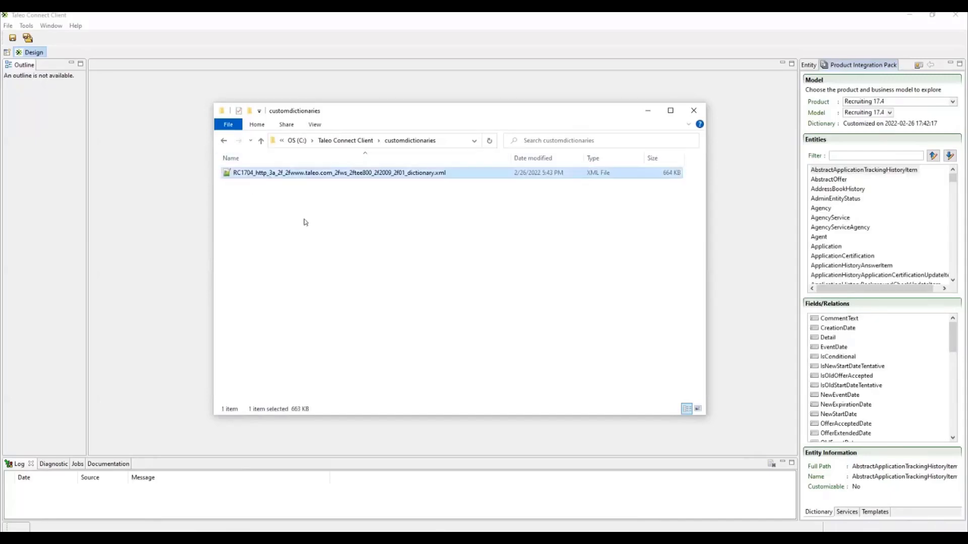
left_click(254, 173)
left_click_drag(254, 173, 232, 173)
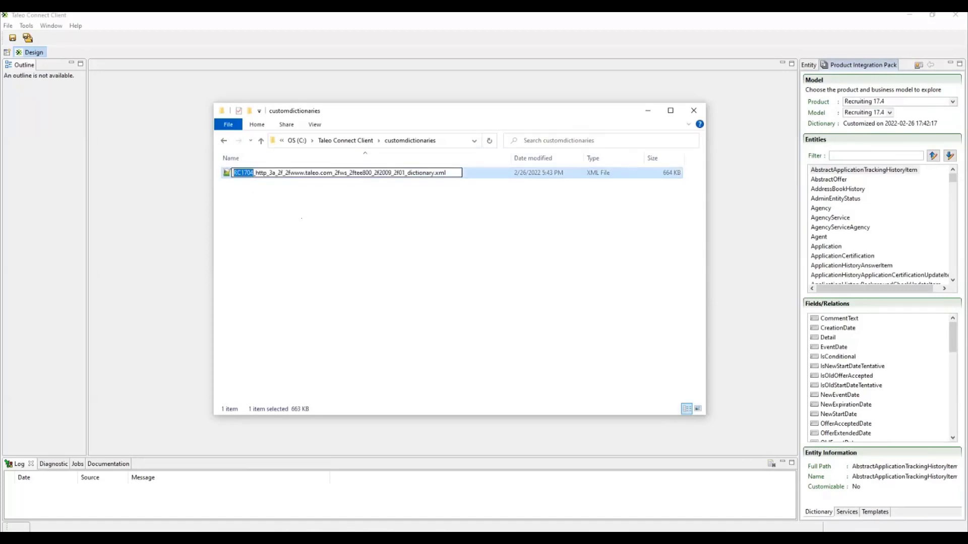
left_click(248, 192)
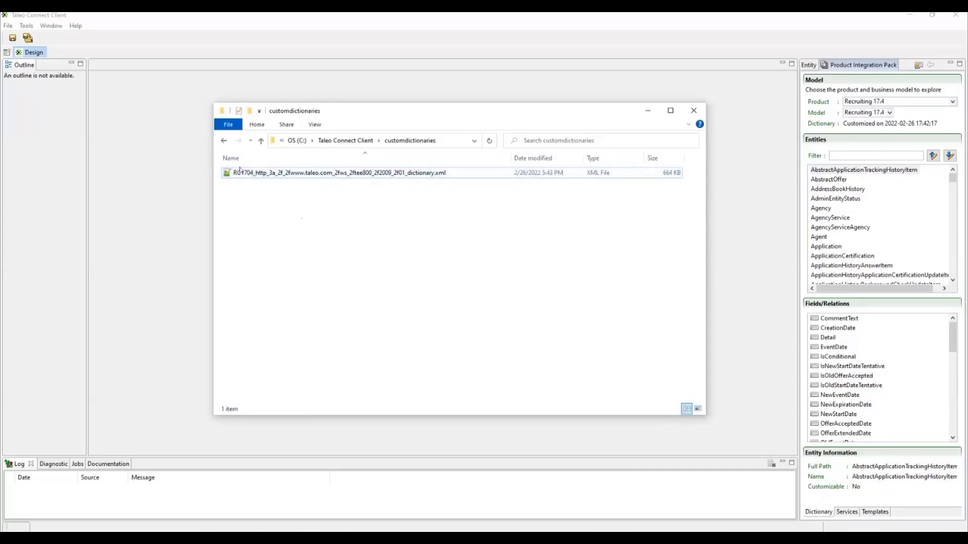
left_click(240, 171)
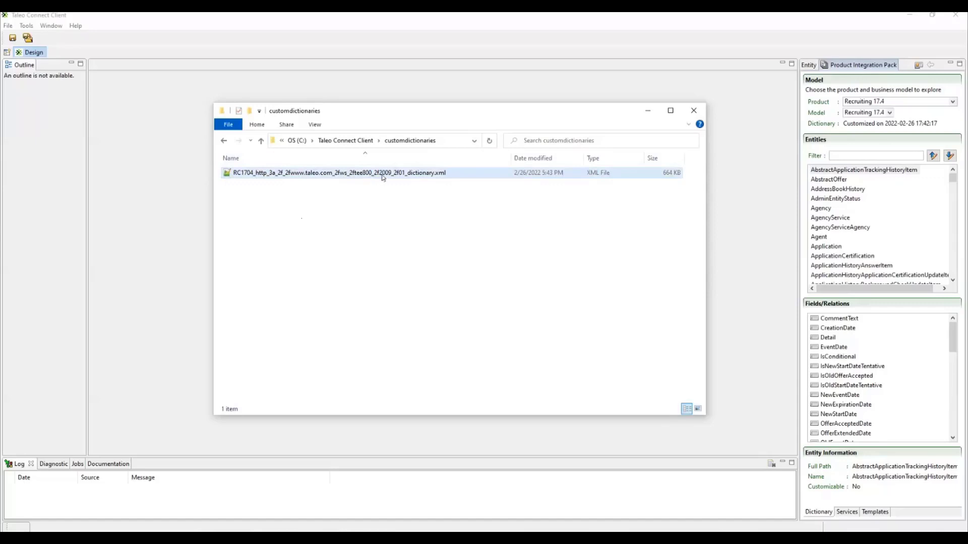
Step: Switch back to Taleo Connect Client and synchronize the custom fields for product Recruiting 15B using the default endpoint
left_click(108, 21)
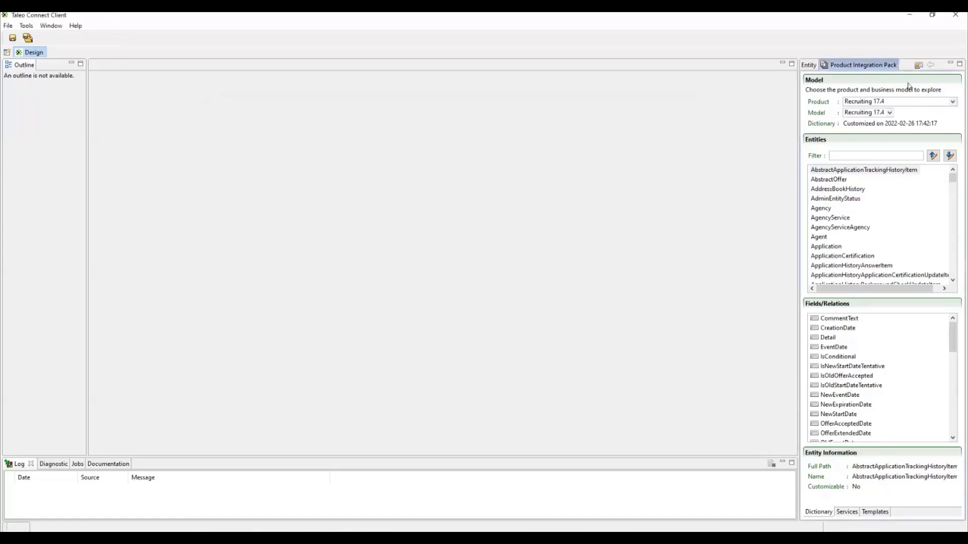
left_click(918, 65)
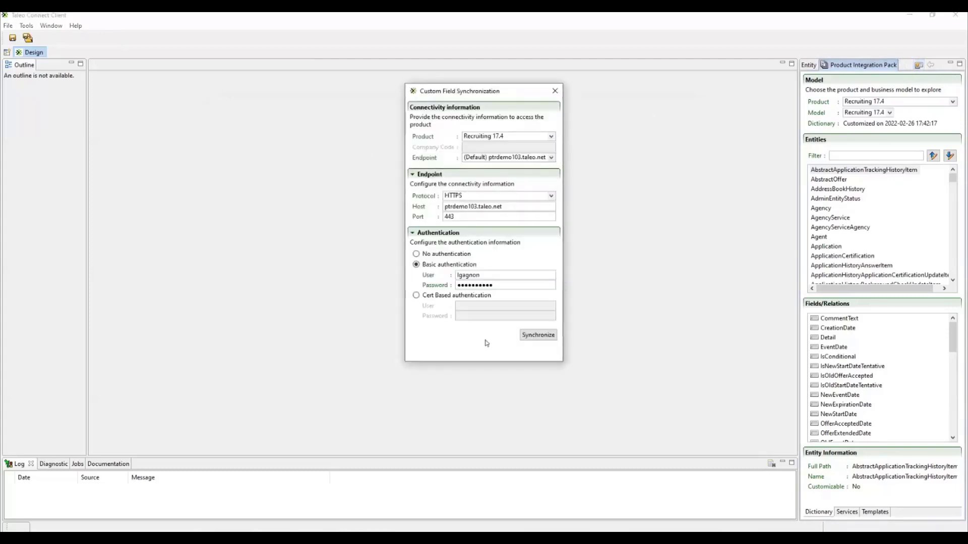
left_click(551, 136)
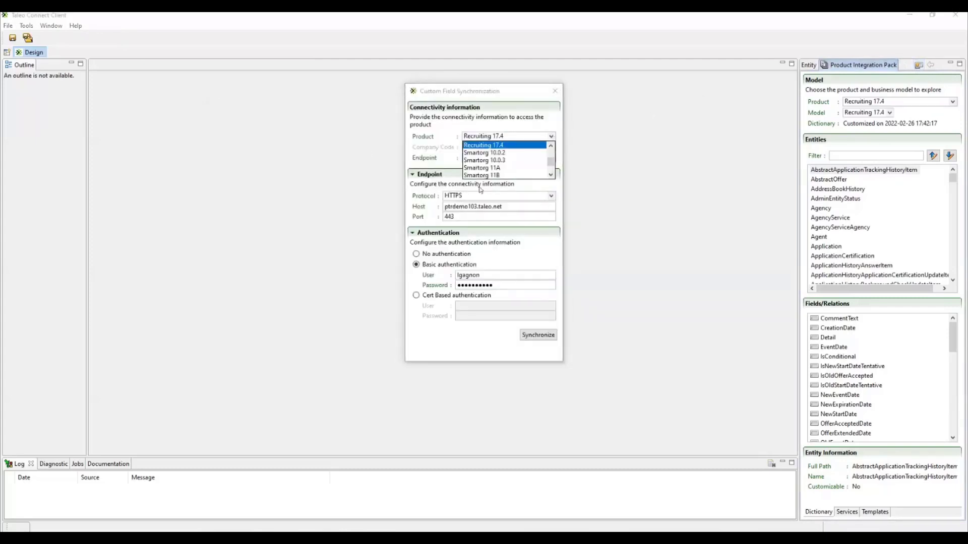
scroll(489, 161, "up", 3)
left_click(489, 149)
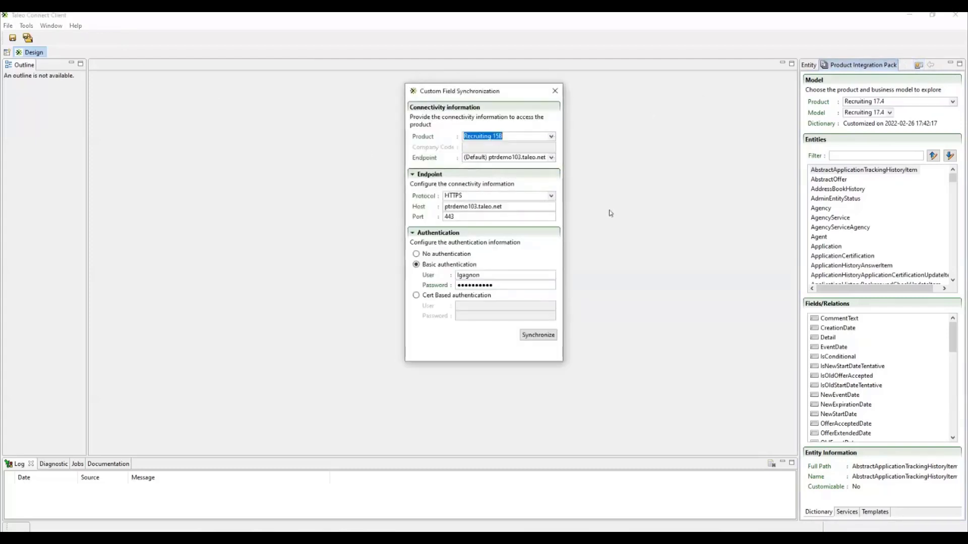
left_click(541, 339)
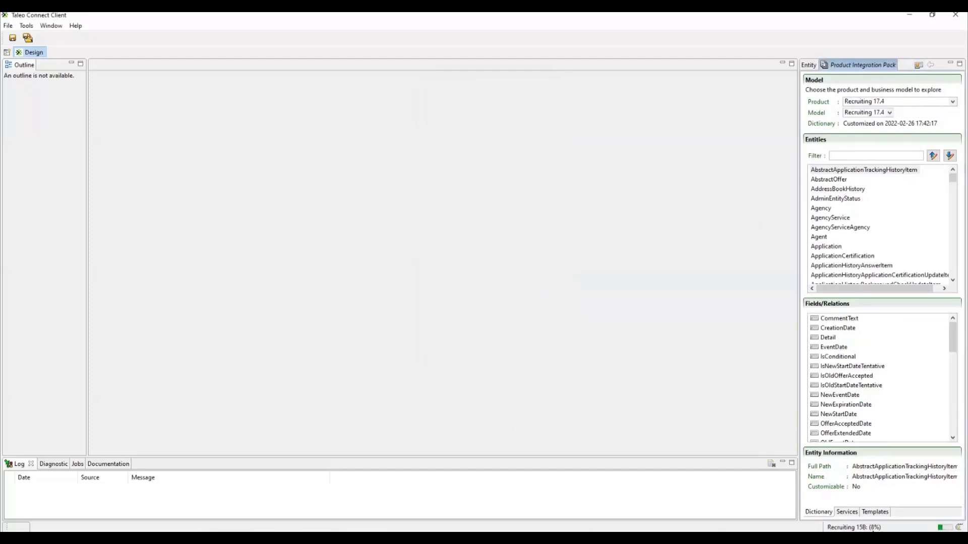
Step: Switch to File Explorer, check the customdictionaries folder for the Recruiting 15B dictionary file, and minimize the window
key("alt+Tab")
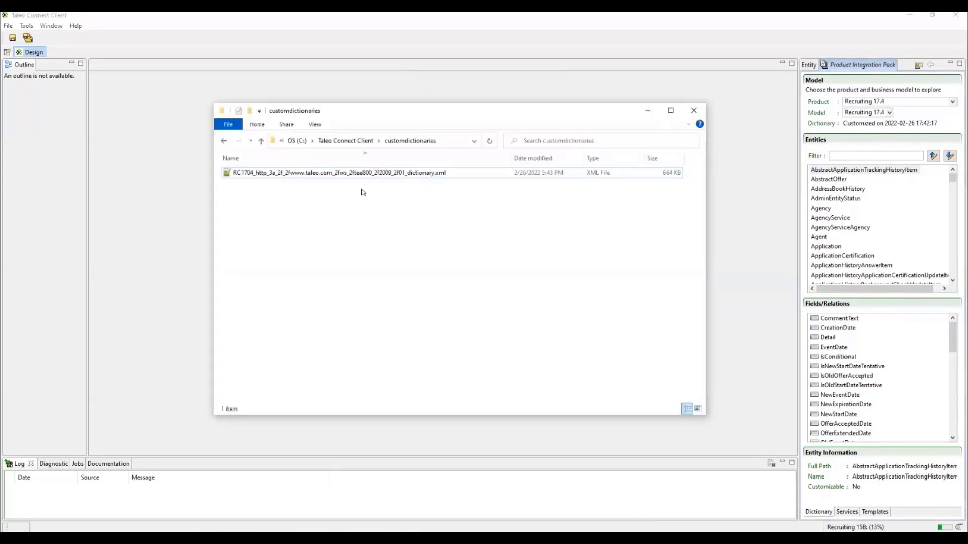
mouse_move(432, 538)
left_click(244, 176)
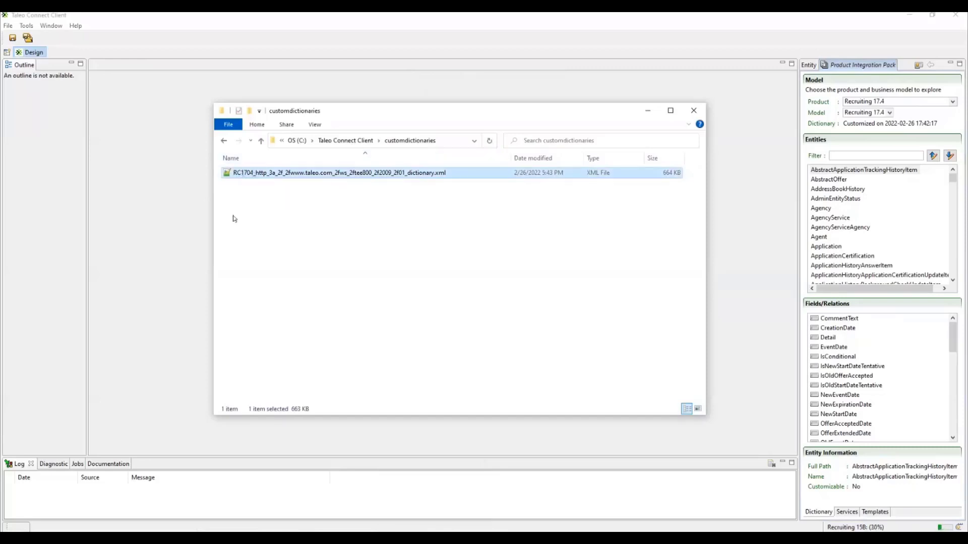
left_click(307, 245)
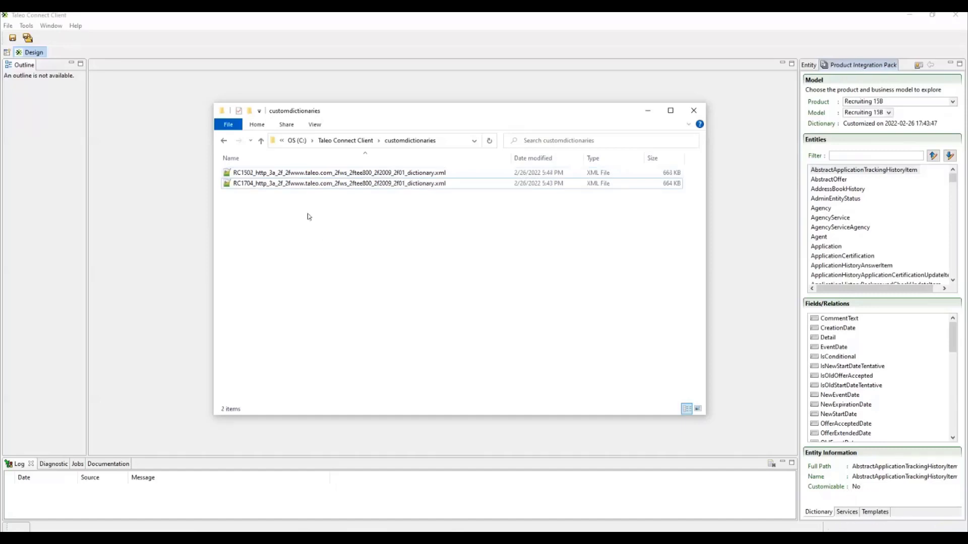
left_click(252, 173)
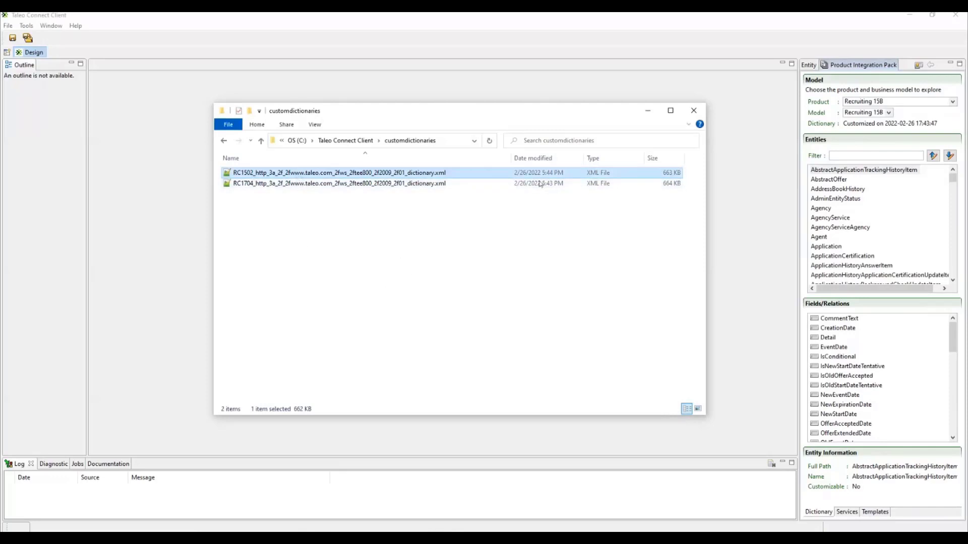
left_click(647, 110)
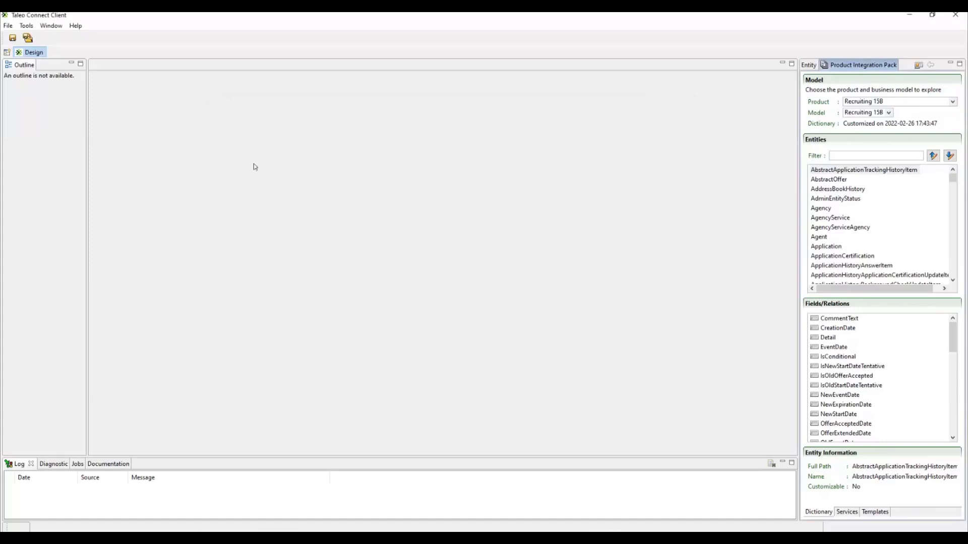
Step: Create a new export specification for the Agency entity using product and model Recruiting 13B
left_click(4, 25)
mouse_move(30, 36)
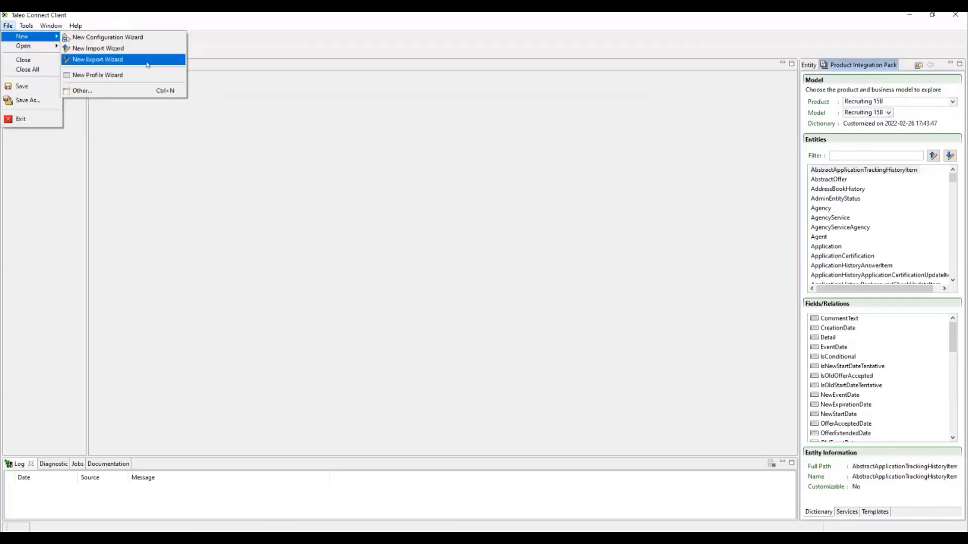
left_click(146, 60)
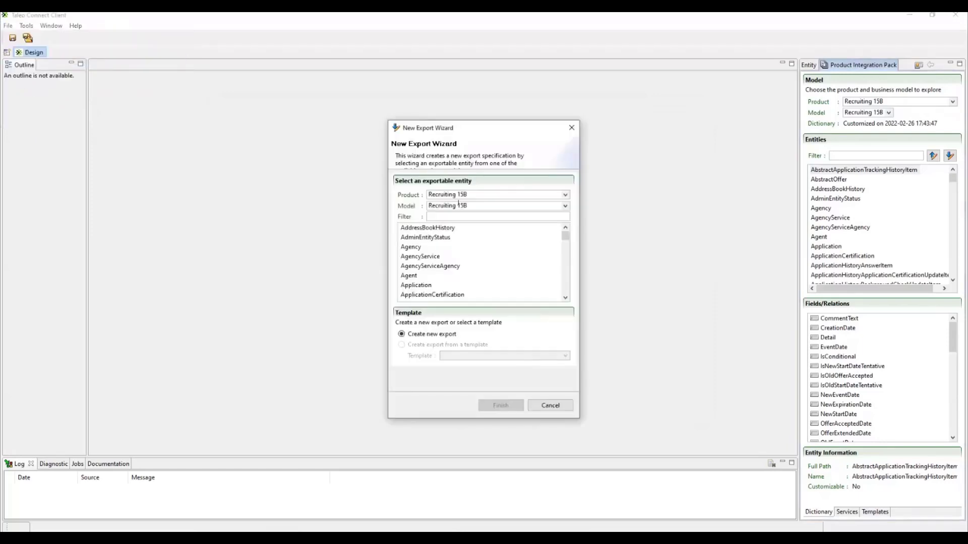
left_click(565, 195)
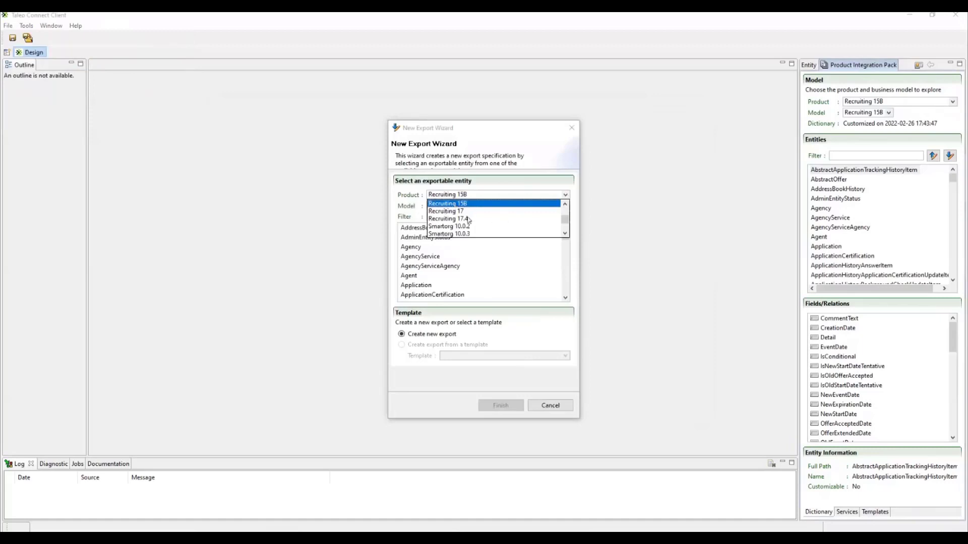
scroll(469, 217, "up", 2)
scroll(473, 217, "up", 2)
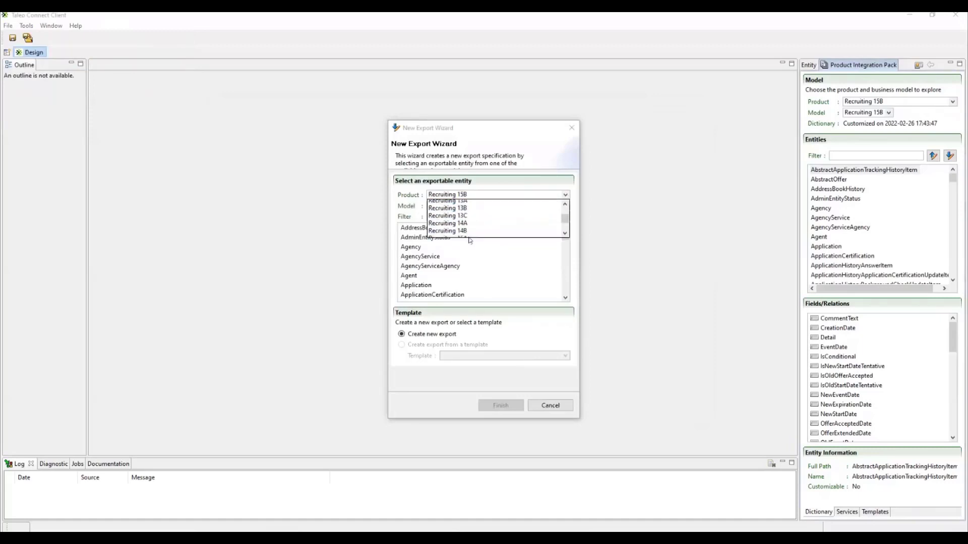
left_click(445, 211)
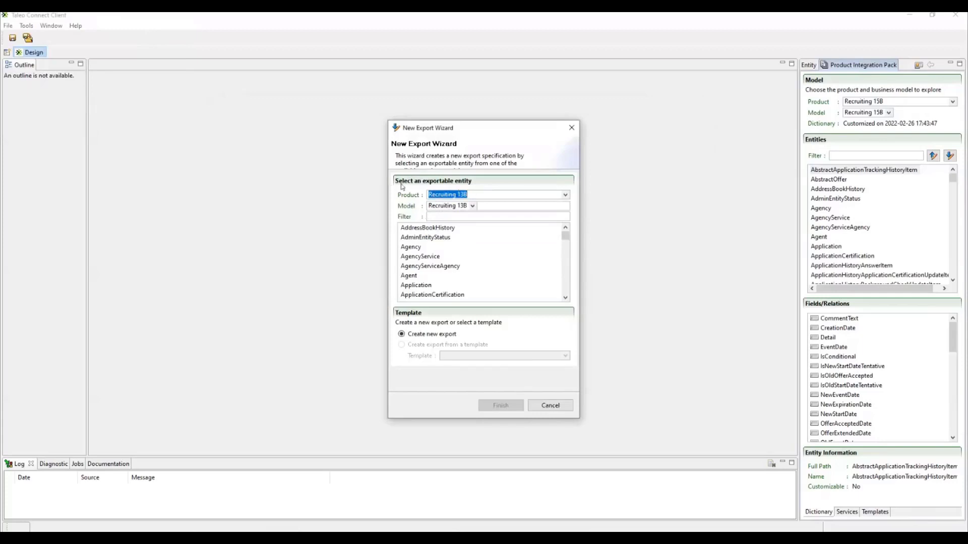
left_click(424, 248)
scroll(446, 272, "down", 1)
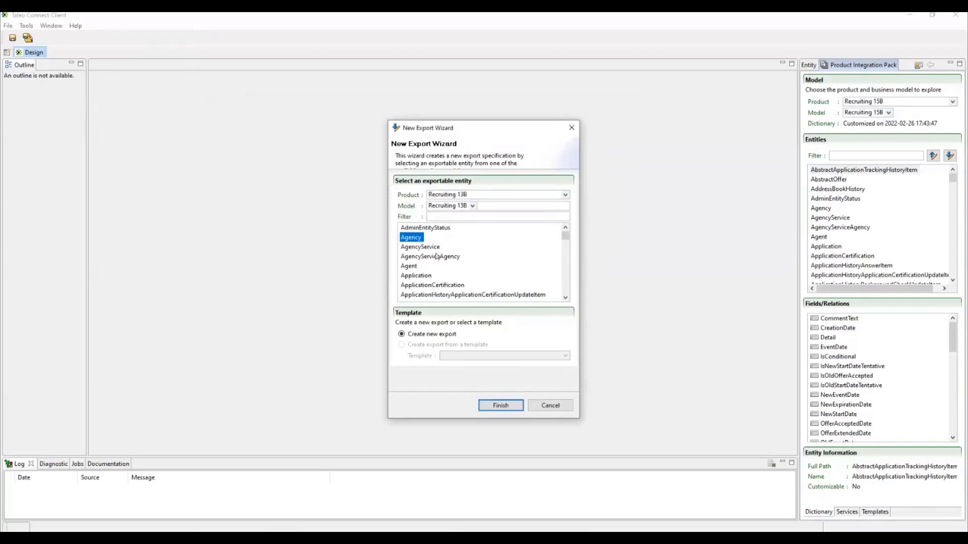
left_click(499, 405)
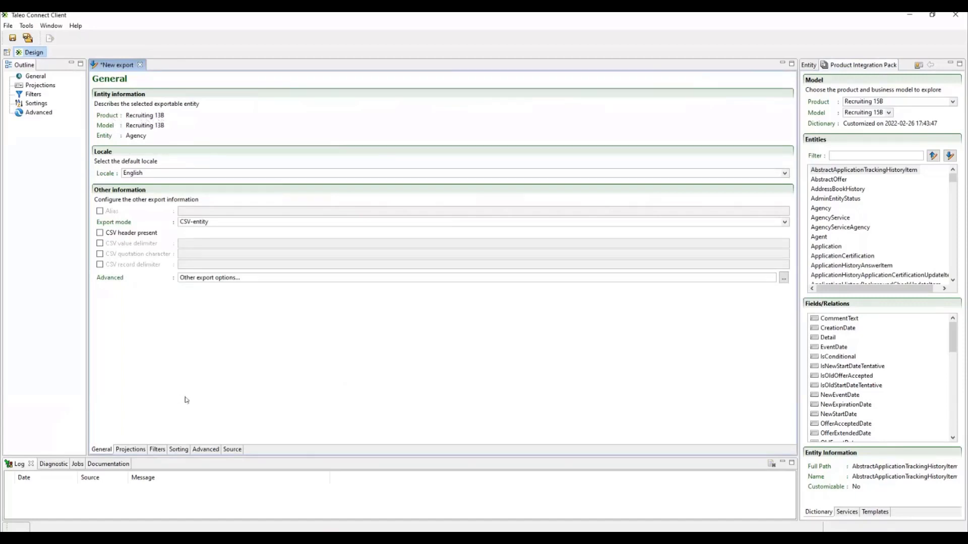
Step: Examine the productCode attribute in the new export's XML source and compare it with the product shown in its general information
left_click(234, 449)
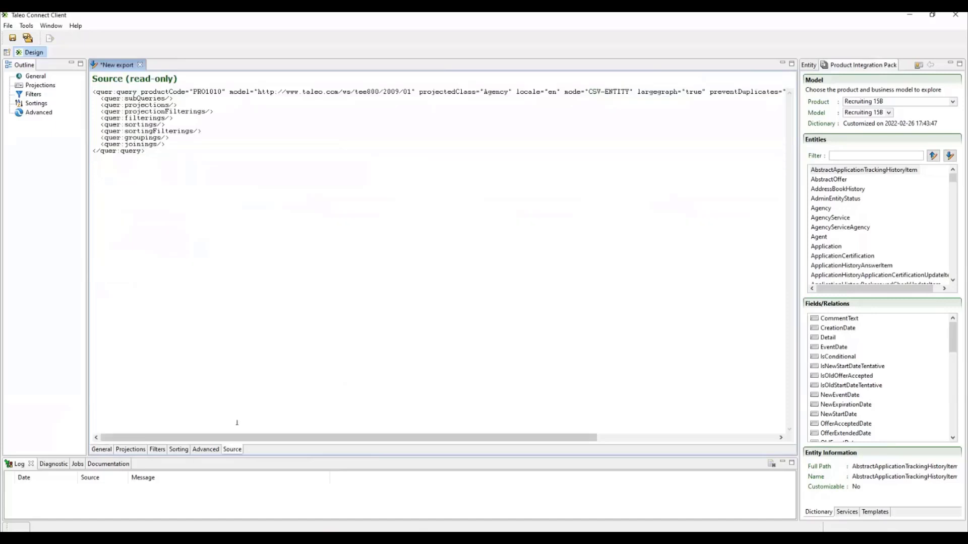
double_click(224, 91)
left_click(197, 186)
mouse_move(230, 91)
left_mouse_down()
mouse_move(189, 91)
mouse_move(222, 91)
left_mouse_up()
left_click(208, 161)
left_click(223, 169)
left_click(102, 450)
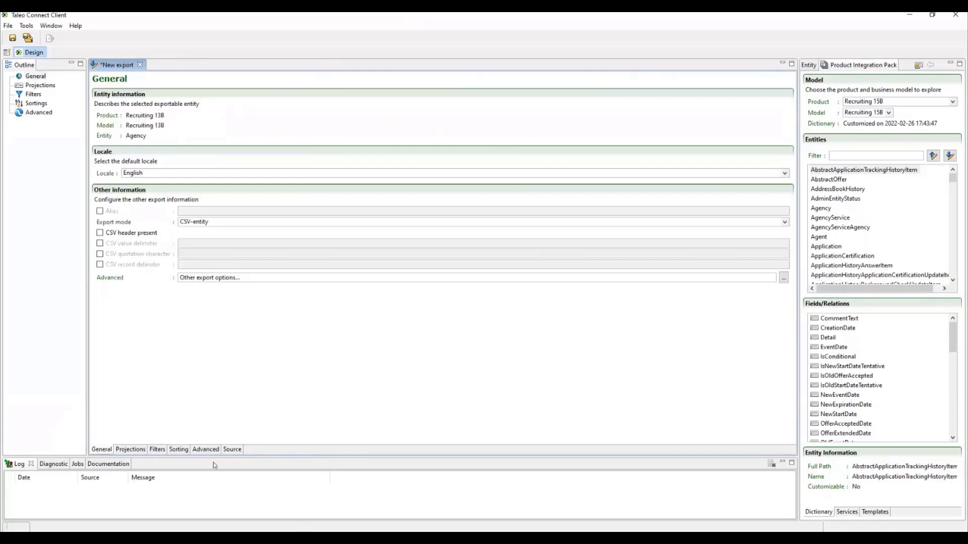
left_click(233, 449)
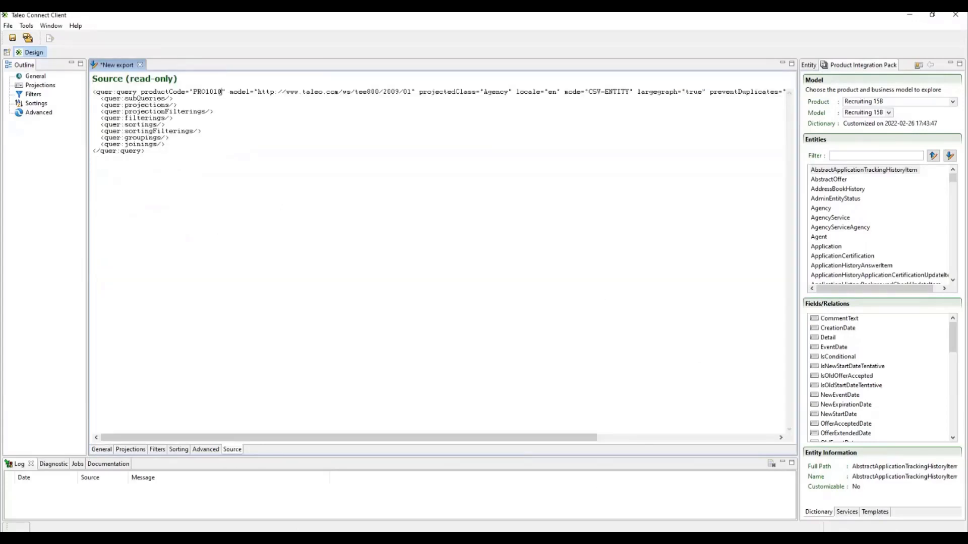
left_click_drag(220, 92, 193, 92)
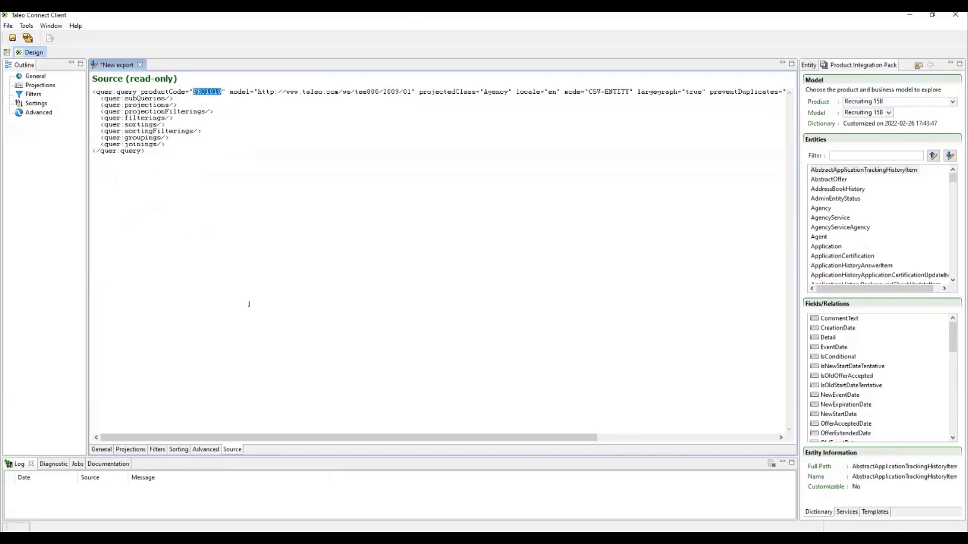
left_click(185, 138)
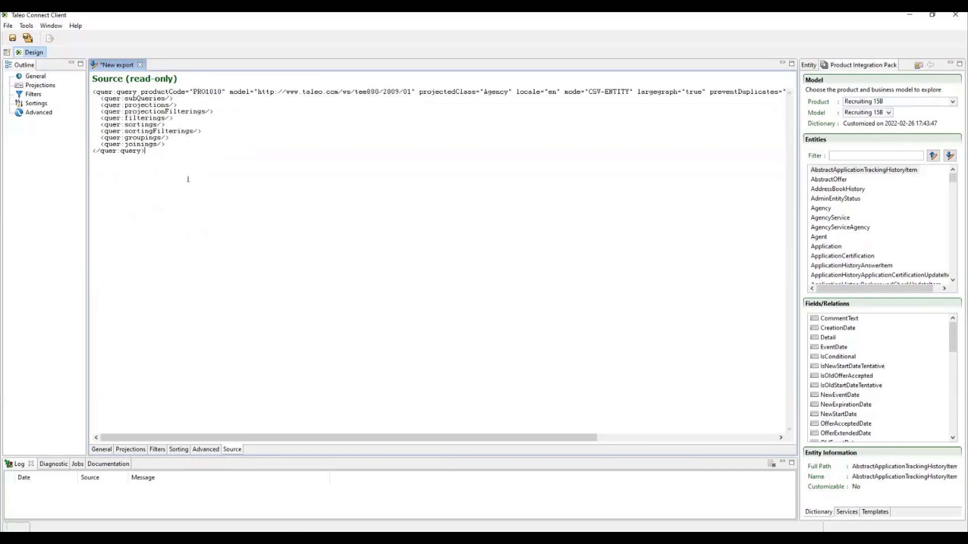
Step: Close the Agency export without saving it and bring up the Entity view
left_click(139, 65)
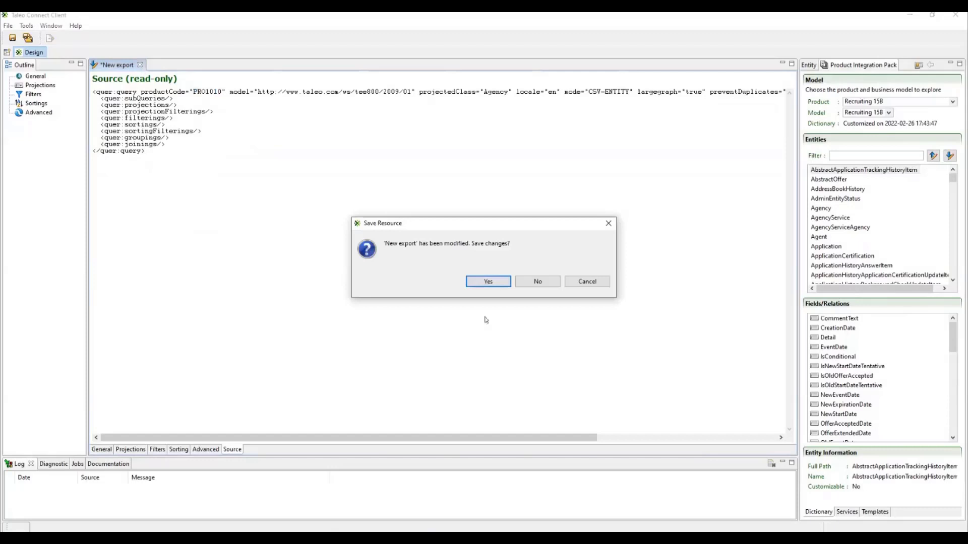
left_click(535, 282)
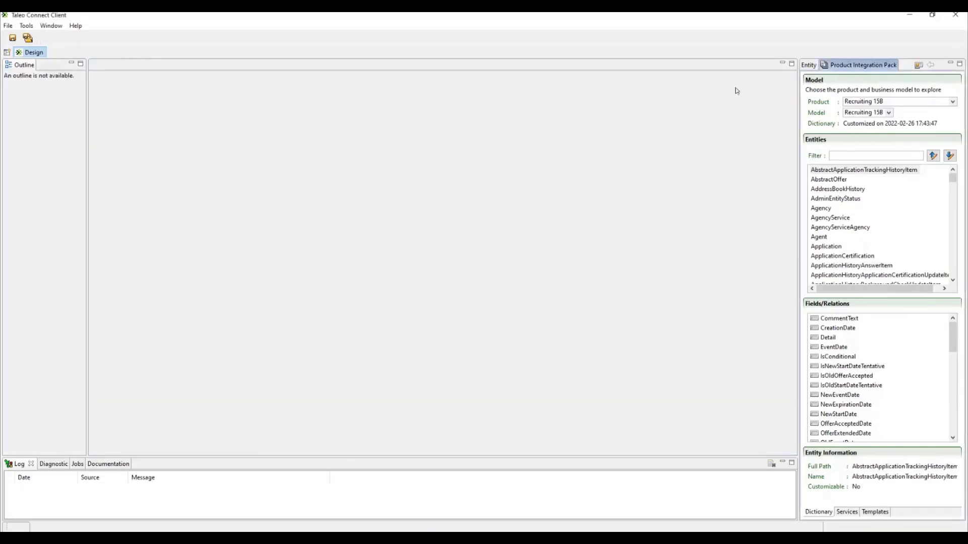
left_click(809, 65)
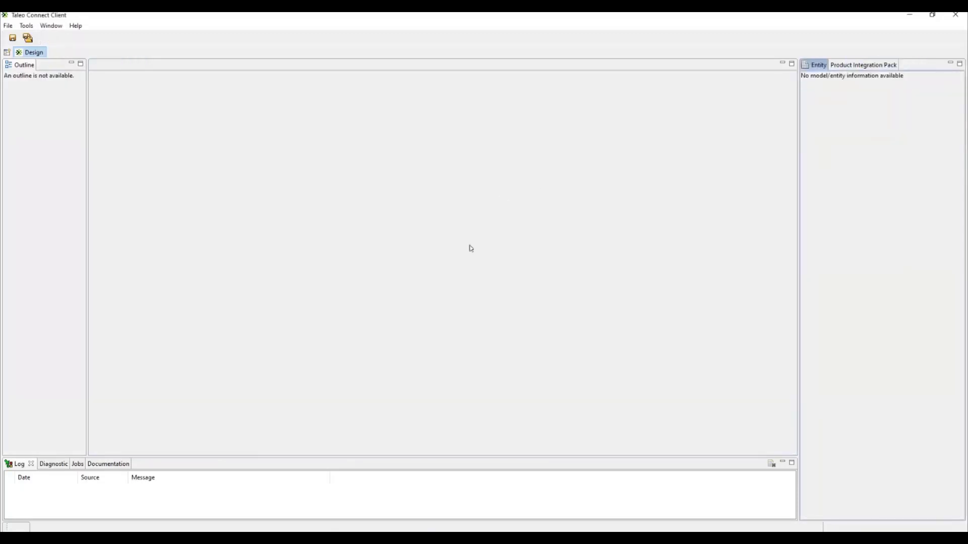
Step: Create a new export for the Candidate entity under product Recruiting 13B, filtering the entity list by "can"
left_click(10, 29)
mouse_move(30, 36)
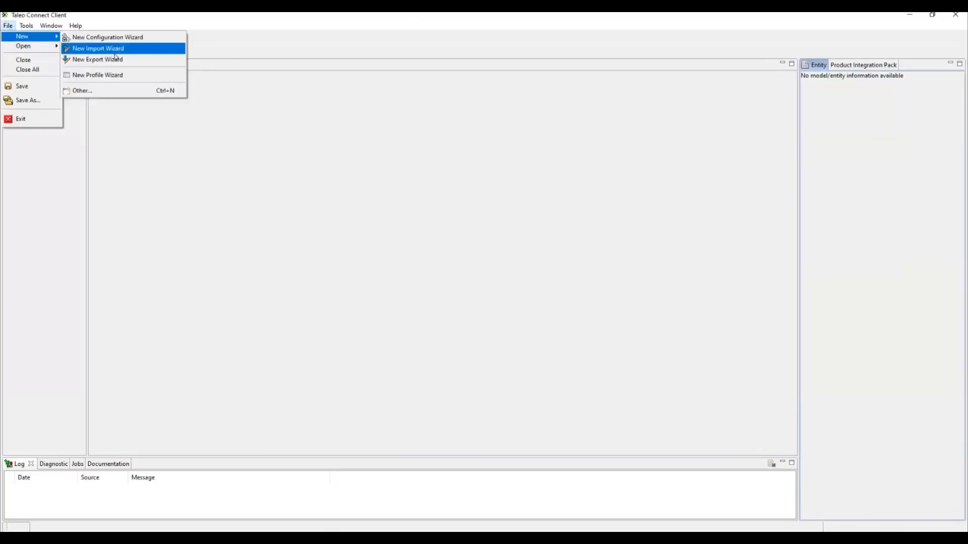
left_click(101, 59)
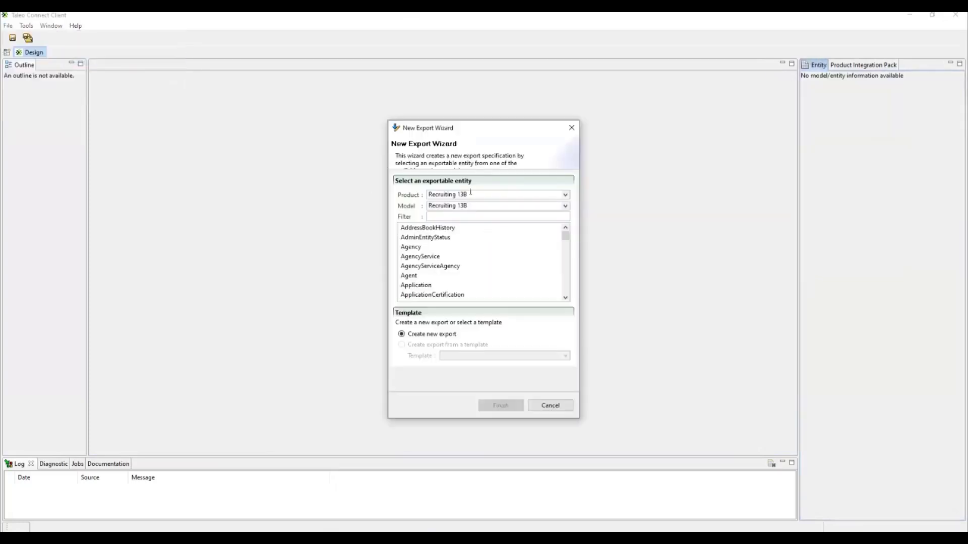
left_click(563, 195)
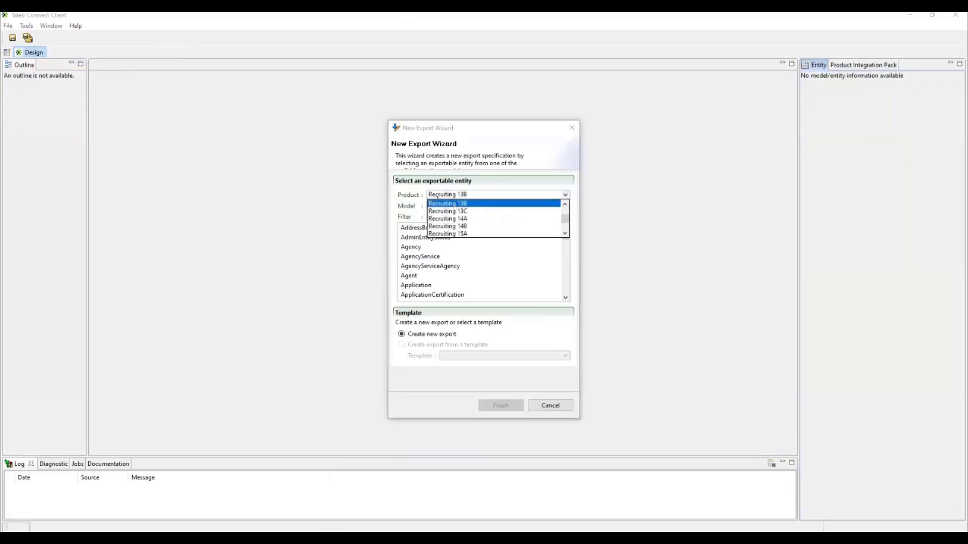
left_click(456, 204)
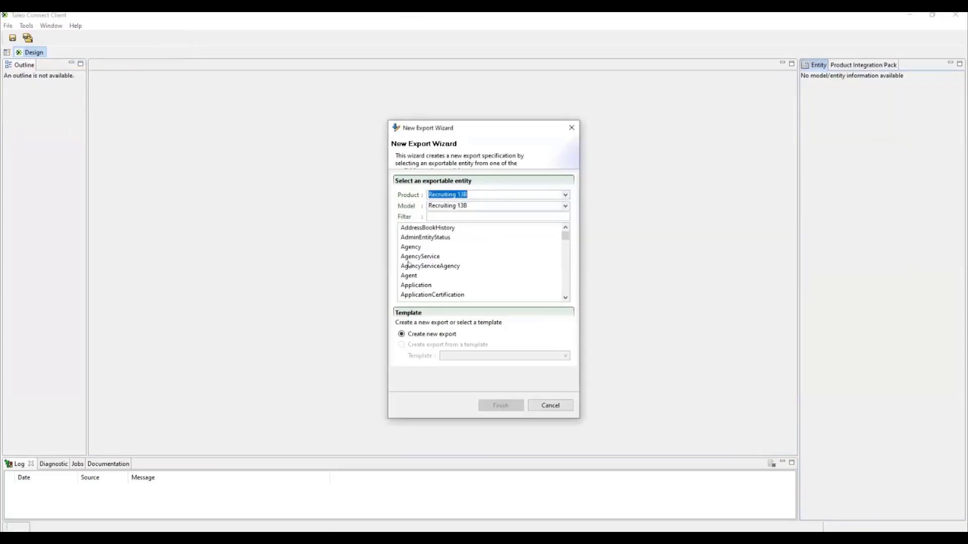
left_click(438, 218)
type("can")
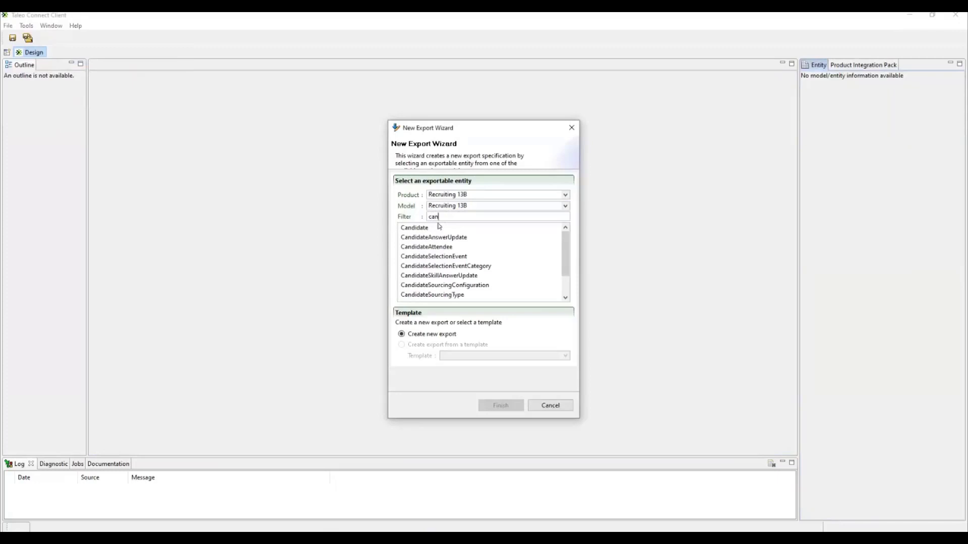
left_click(415, 228)
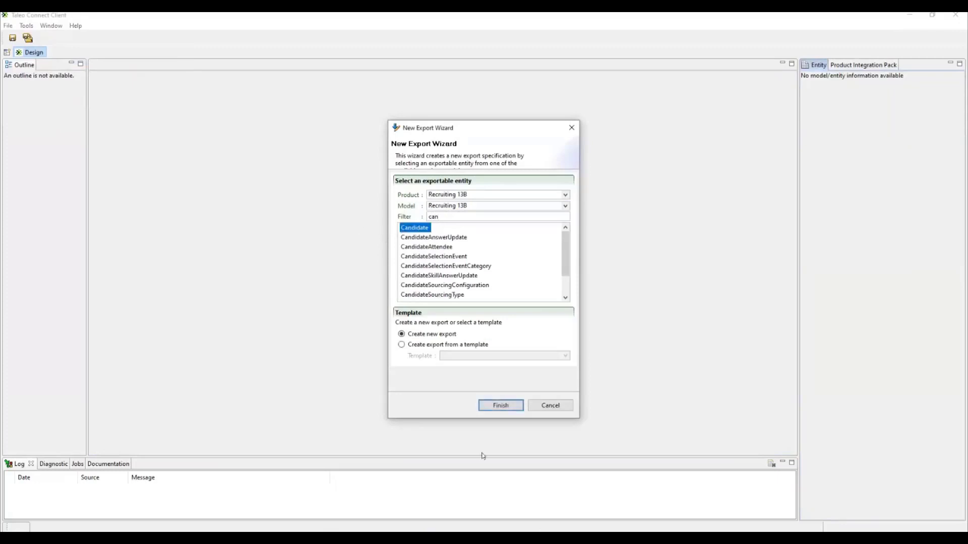
left_click(499, 407)
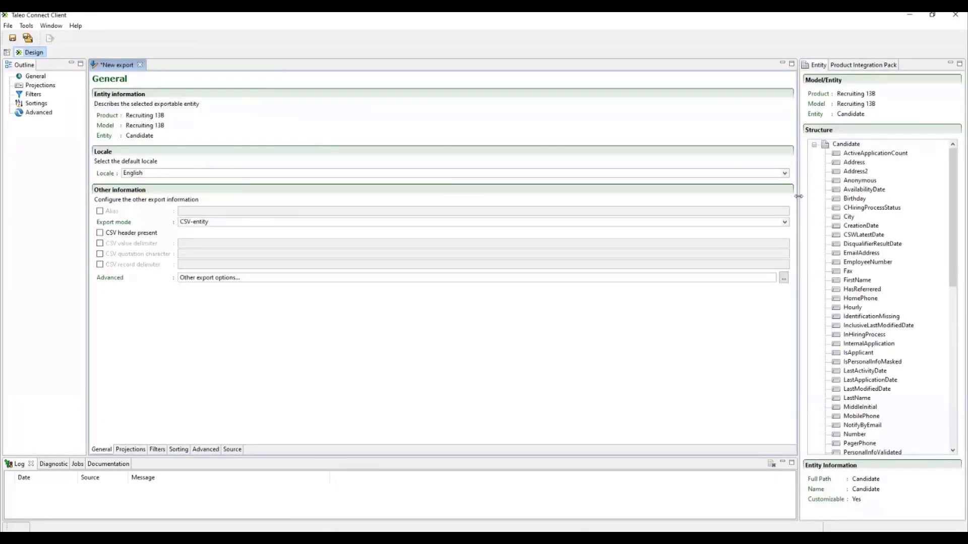
Step: Widen the Entity view and examine the Recruiting 13B Candidate structure, including its Select a Custom Field and All Custom Fields entries
left_click_drag(798, 197, 712, 202)
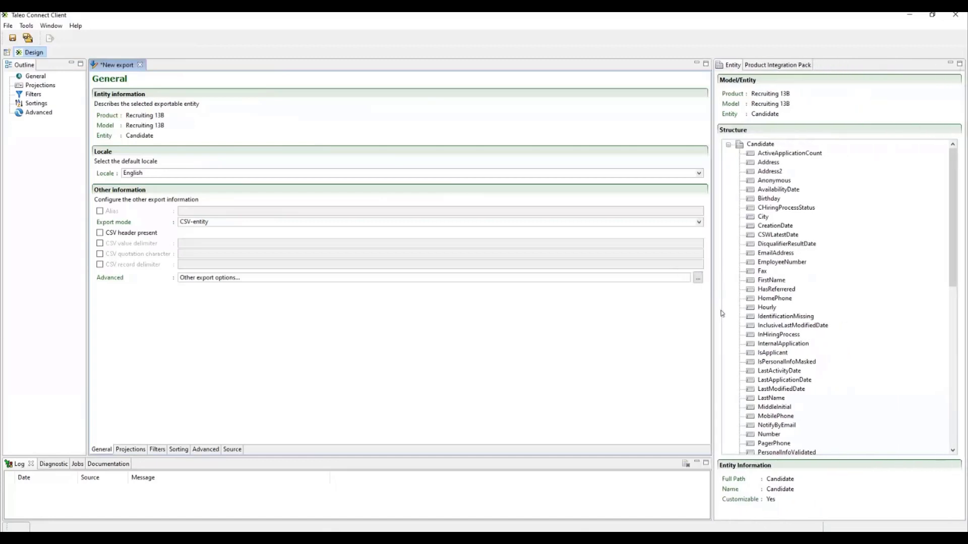
scroll(783, 214, "down", 6)
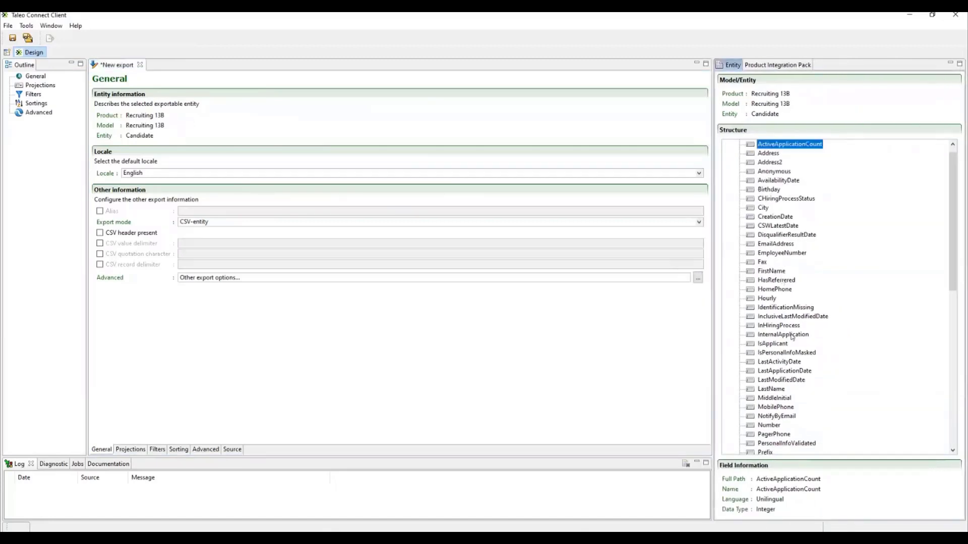
scroll(788, 285, "down", 3)
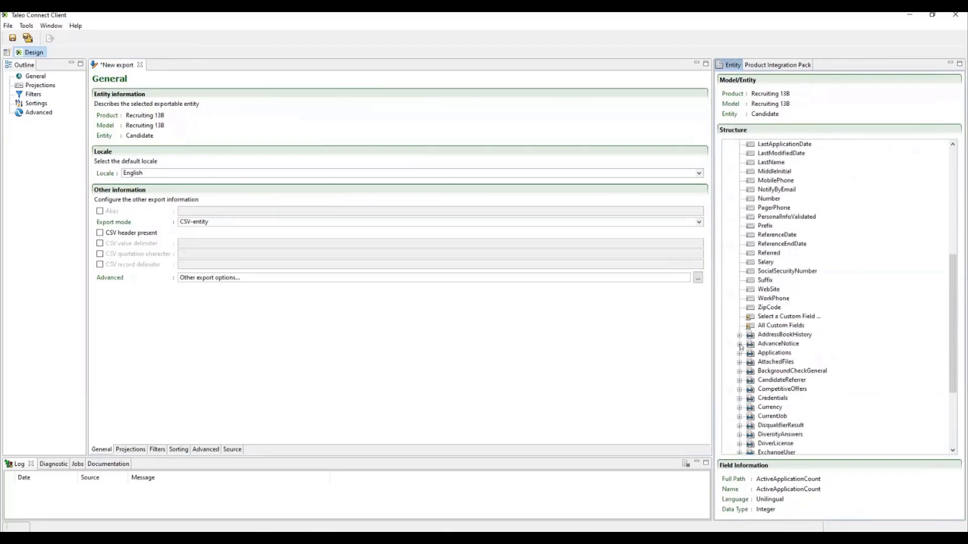
left_click(768, 316)
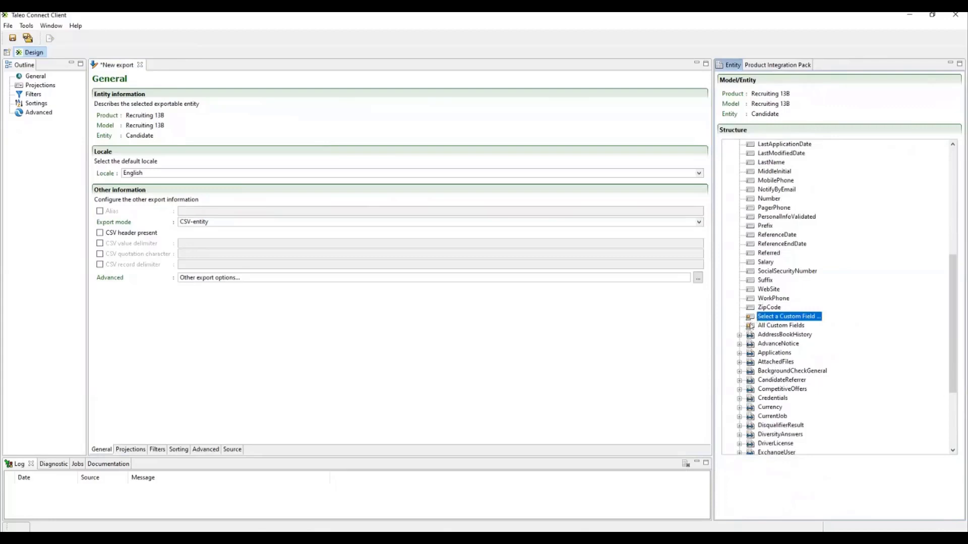
scroll(776, 251, "up", 1)
scroll(776, 251, "up", 8)
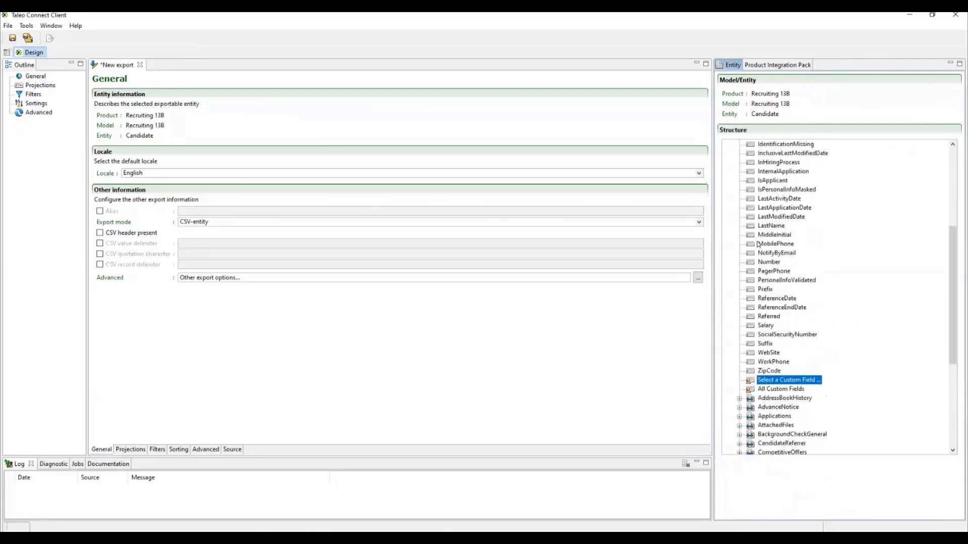
scroll(781, 302, "down", 8)
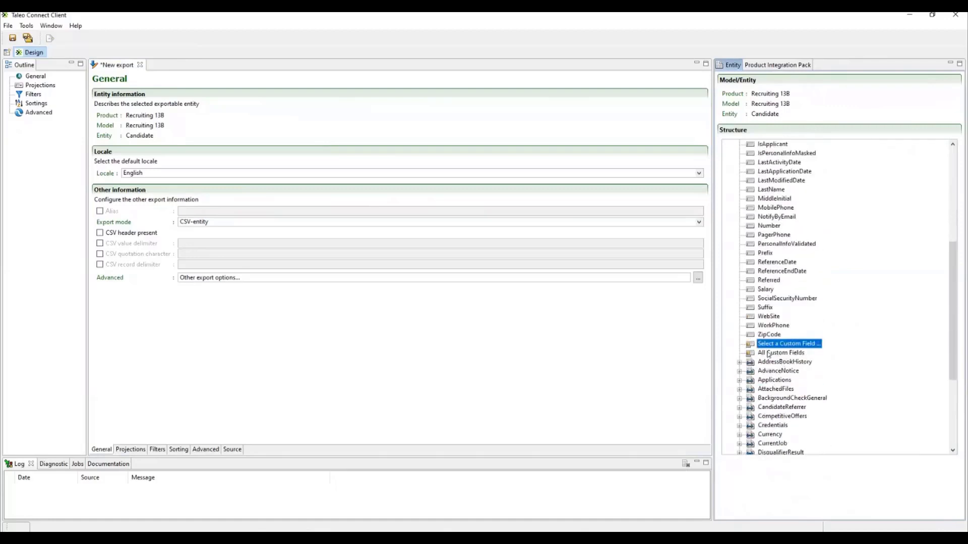
left_click(766, 352)
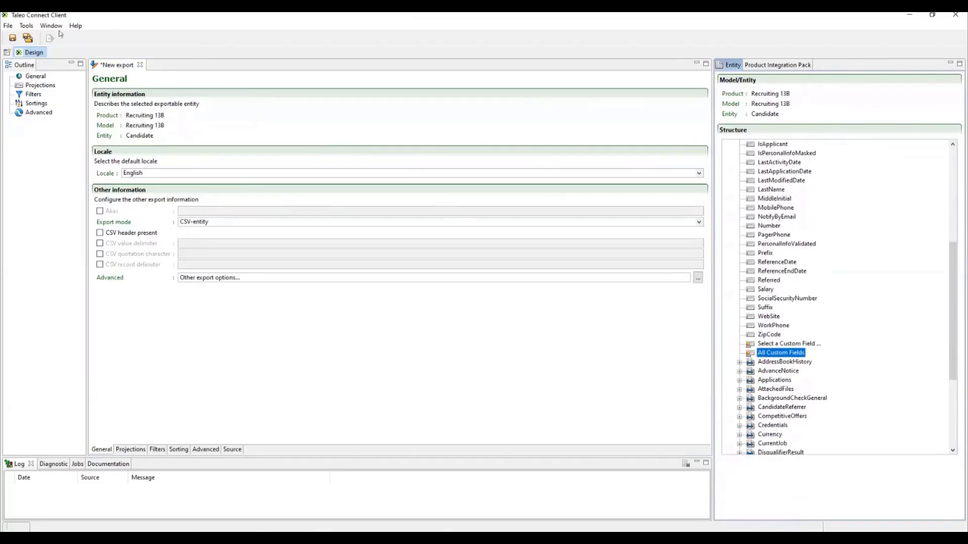
Step: Create another new export for the Candidate entity under product Recruiting 17.4, filtering the entity list by "cand"
left_click(8, 25)
mouse_move(21, 39)
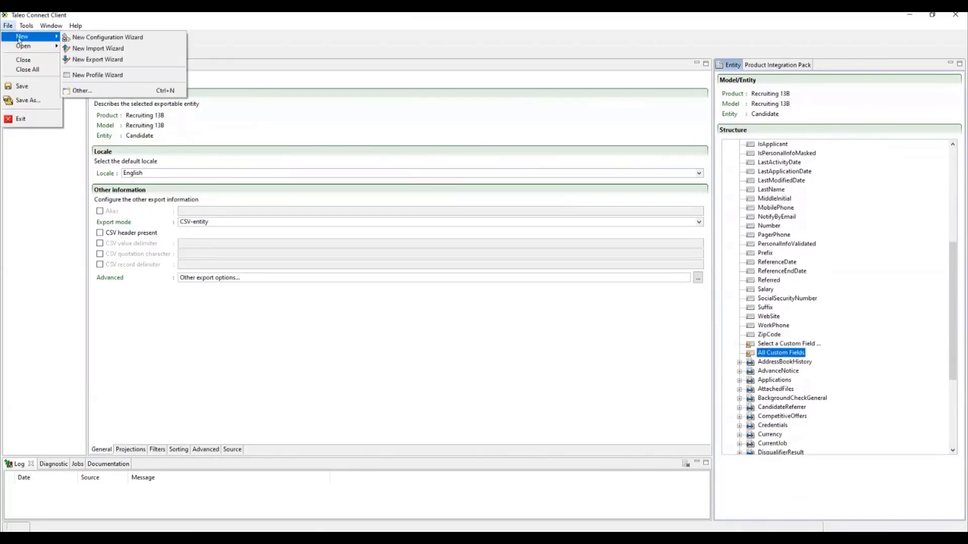
left_click(108, 64)
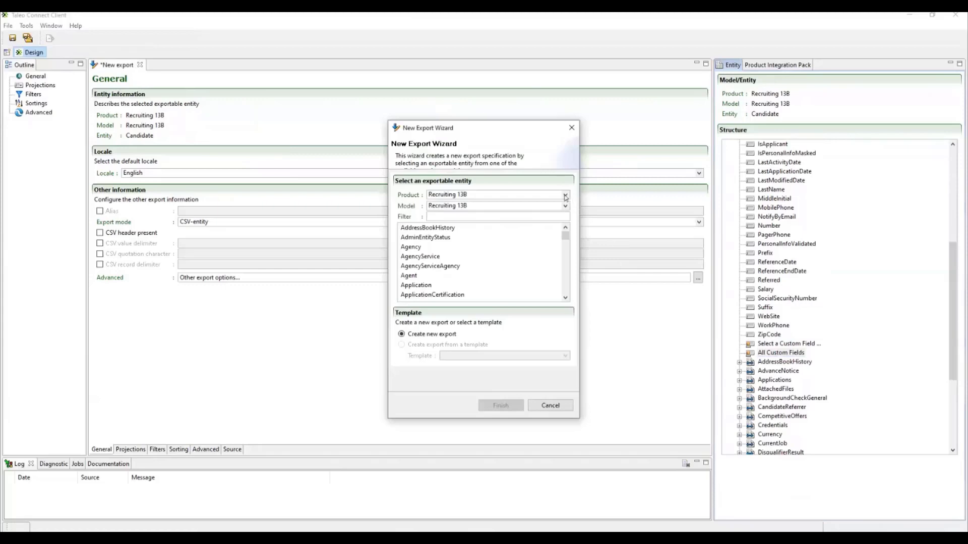
left_click(443, 194)
scroll(444, 218, "down", 1)
left_click(444, 221)
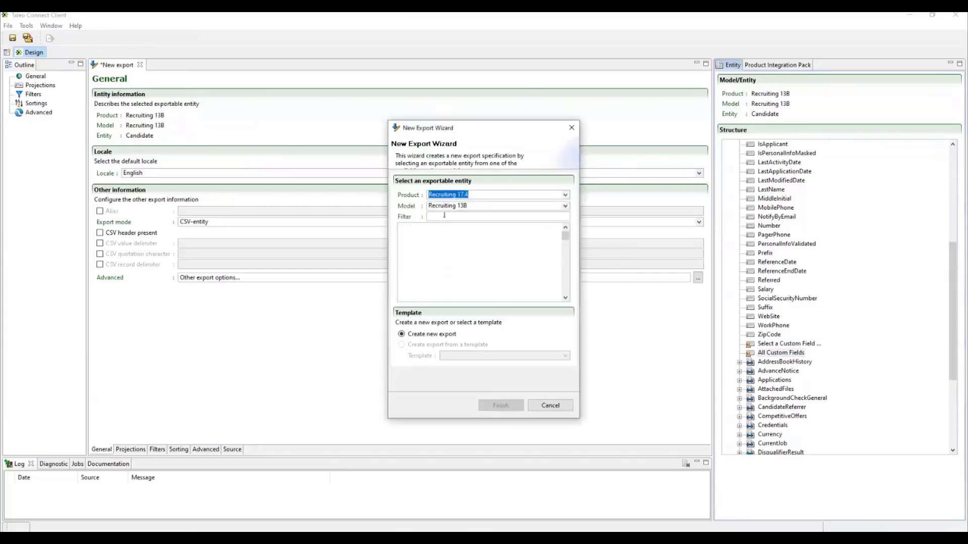
type("cand")
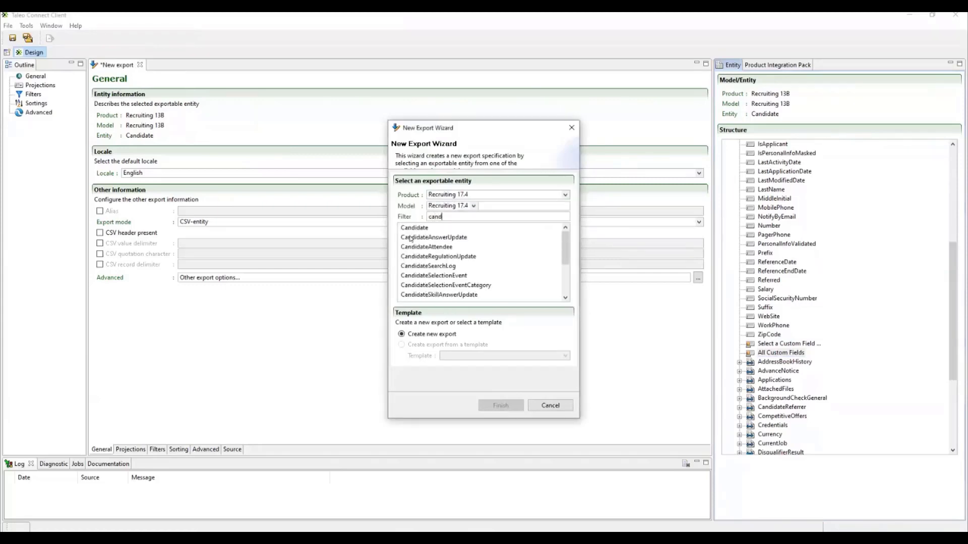
left_click(414, 227)
left_click(501, 405)
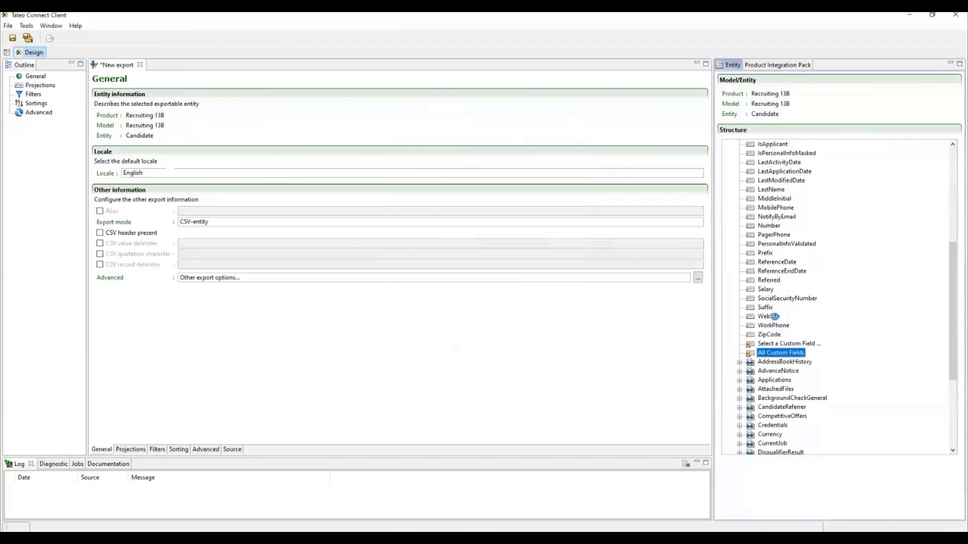
Step: Examine the custom fields in the Recruiting 17.4 Candidate structure, such as Acknowledgement, Assessment Score, BlazerID, Context and ConvictionYes
left_click(767, 152)
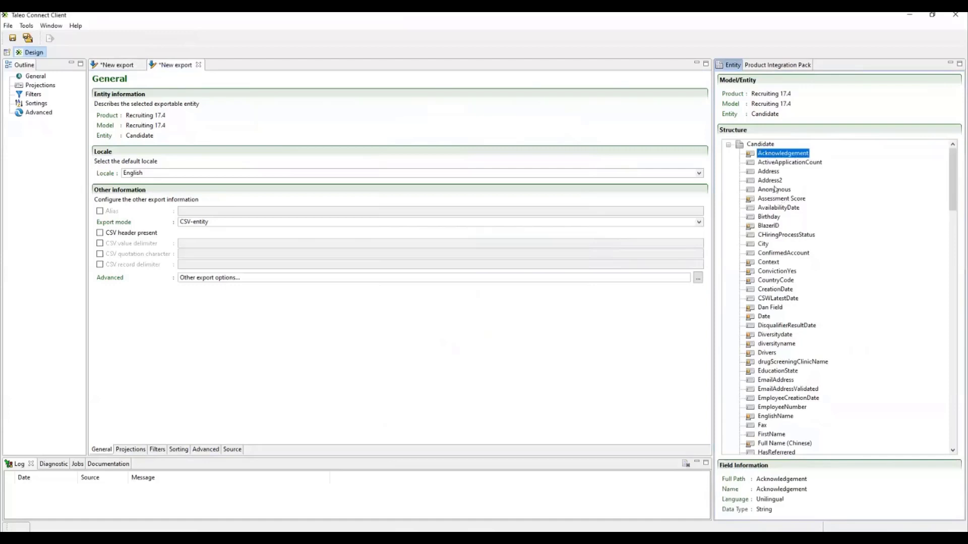
left_click(751, 200)
left_click(750, 227)
left_click(751, 263)
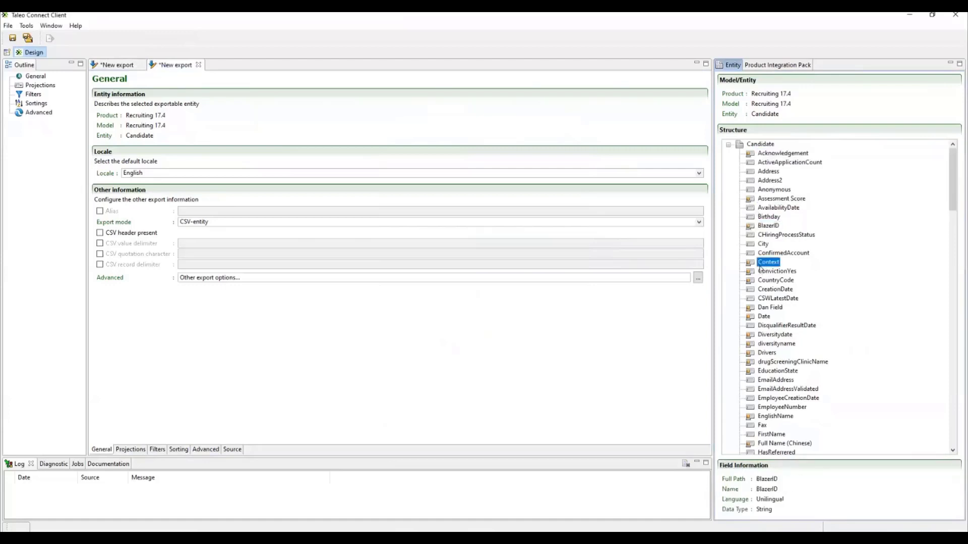
left_click(751, 271)
left_click(762, 281)
left_click(754, 316)
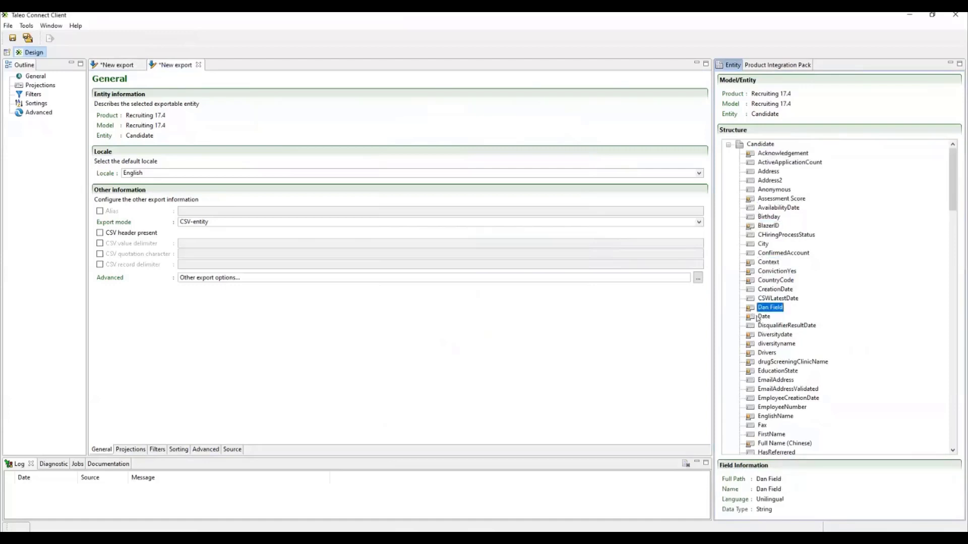
Step: Inspect the field information of Candidate custom fields diversityname, Drivers, EducationState, Acknowledgement and BlazerID in the Recruiting 17.4 structure
left_click(761, 344)
left_click(766, 353)
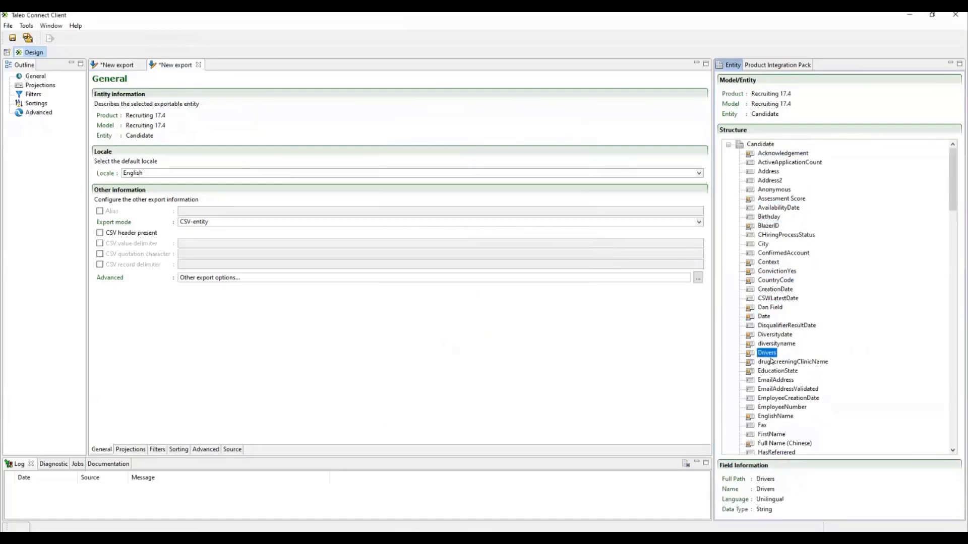
left_click(774, 370)
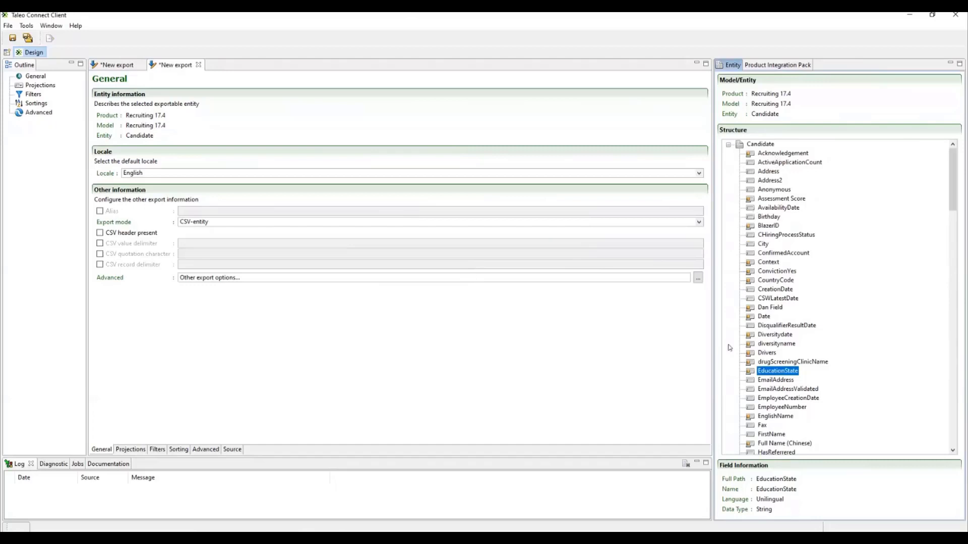
left_click(760, 227)
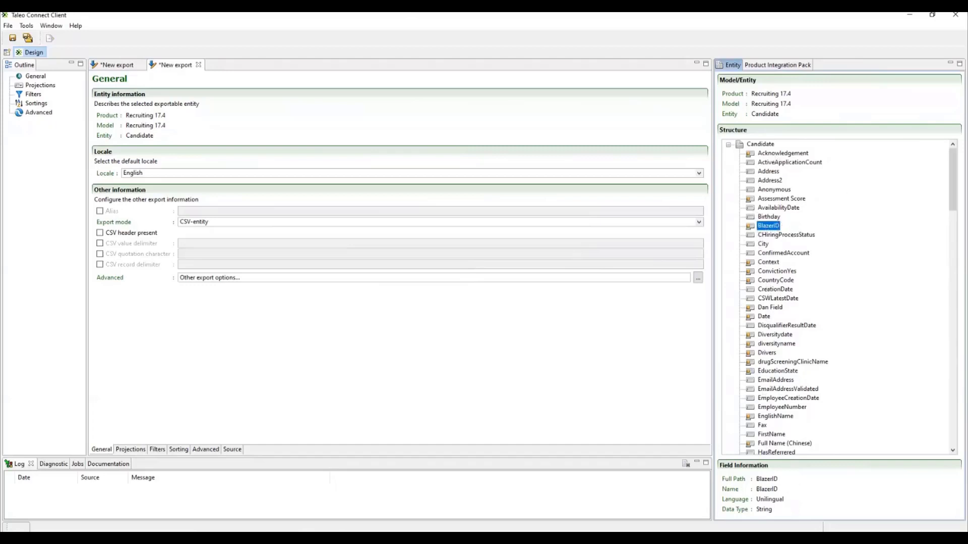
left_click(777, 153)
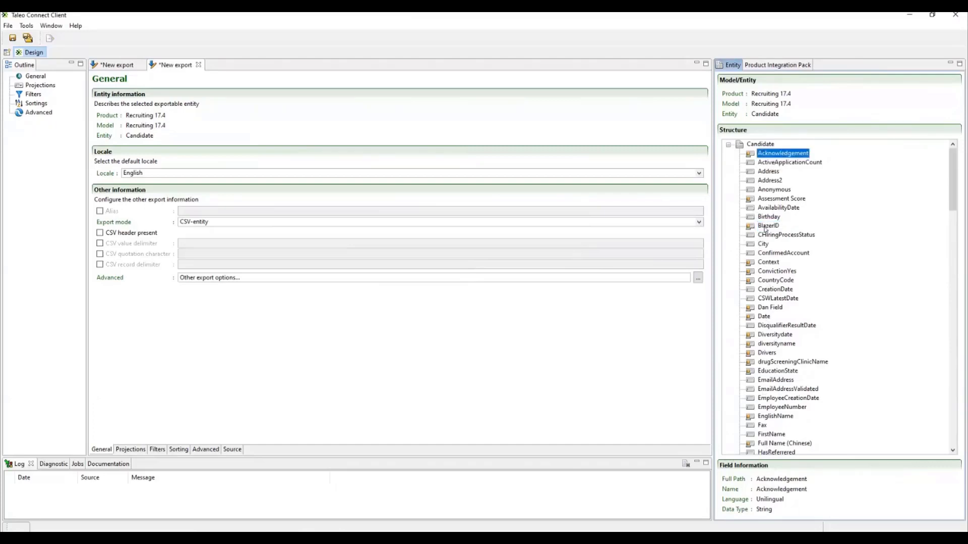
left_click(767, 226)
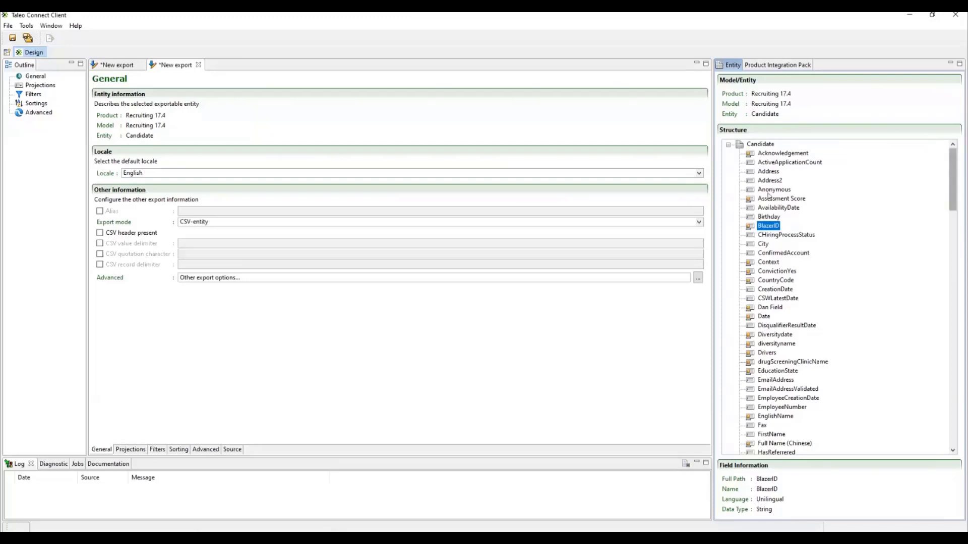
left_click(764, 208)
left_click(764, 227)
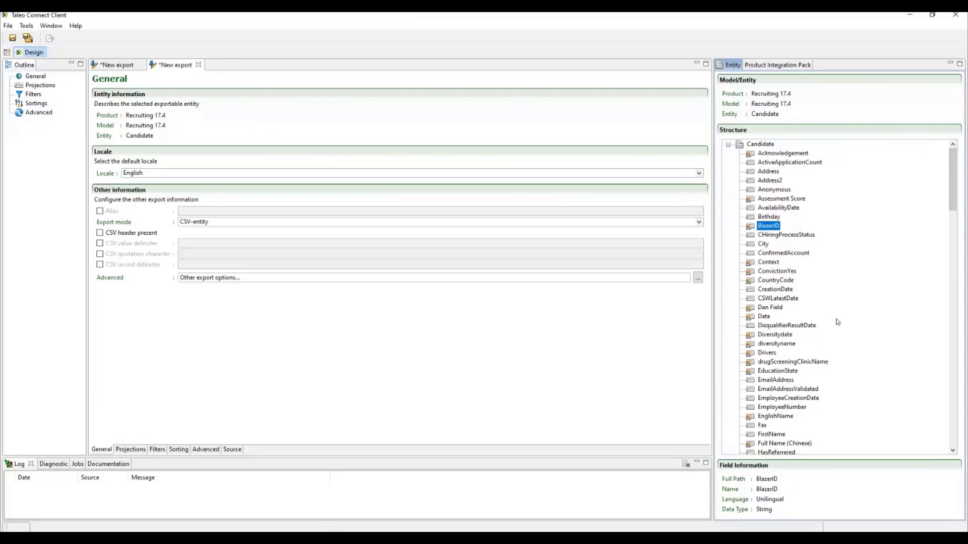
Step: Look further through the Candidate structure and compare the field information of Full Name (Chinese), Dan Field, Date and BlazerID
scroll(836, 320, "down", 3)
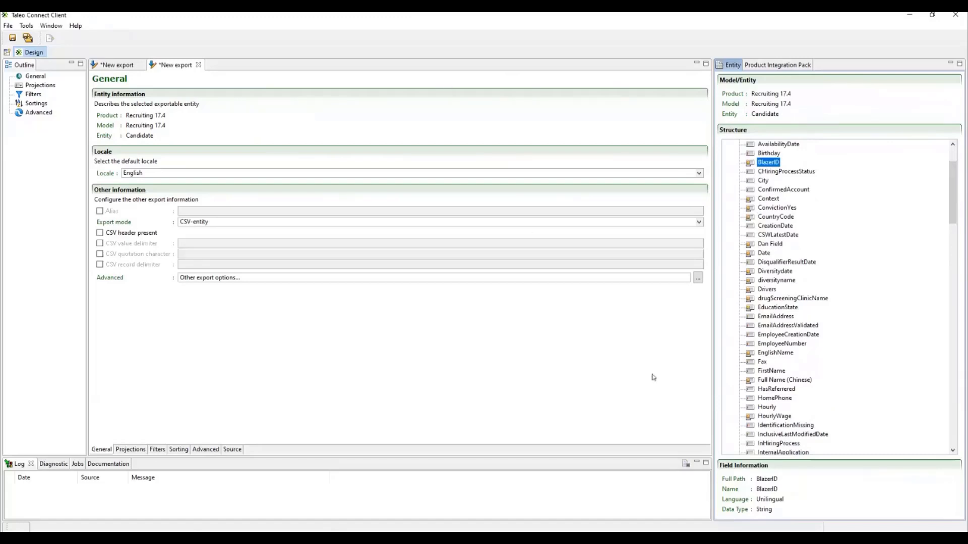
scroll(781, 323, "down", 1)
left_click(792, 353)
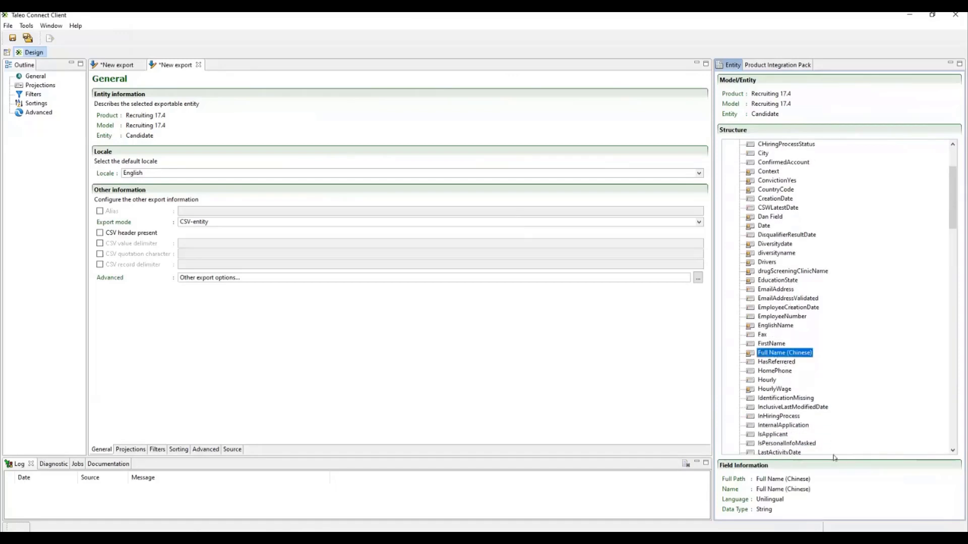
scroll(800, 352, "down", 1)
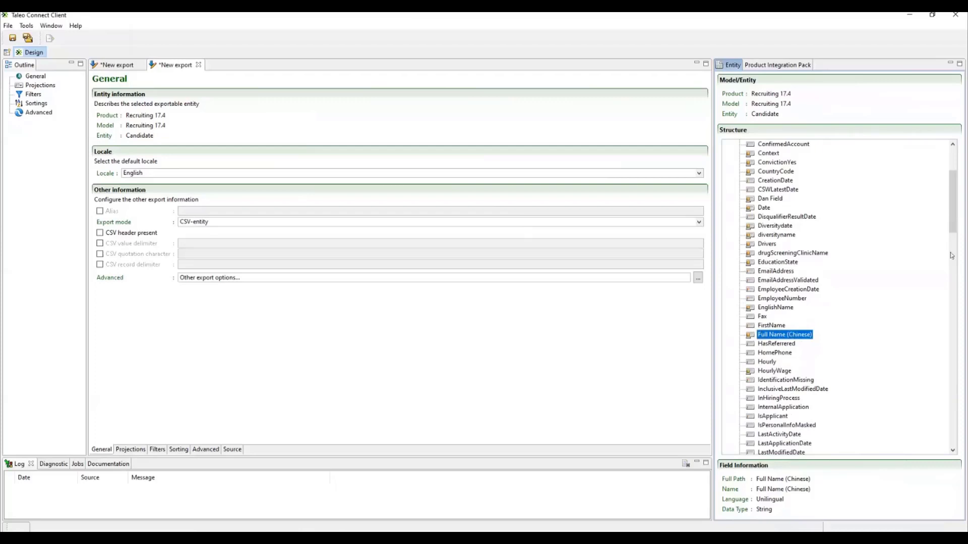
left_click(763, 207)
key("Up")
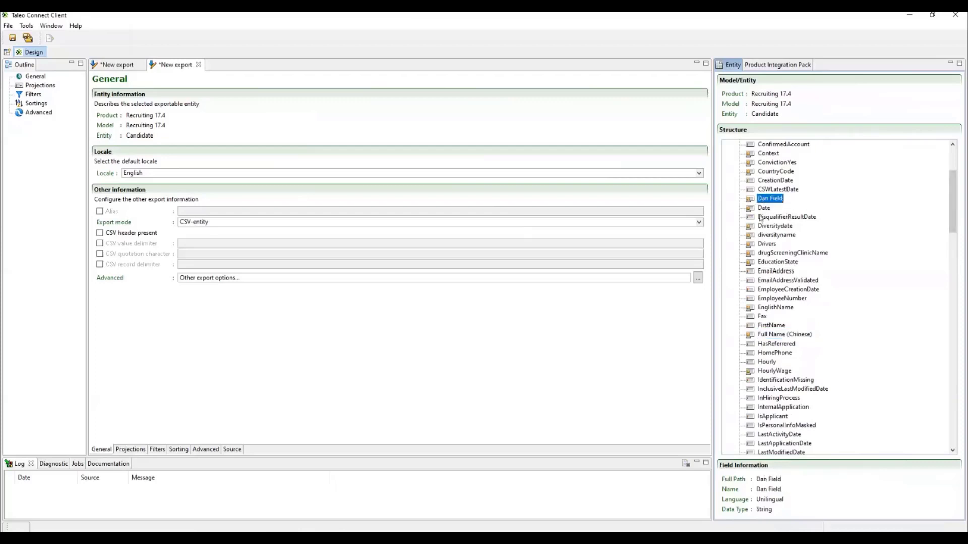
key("Down")
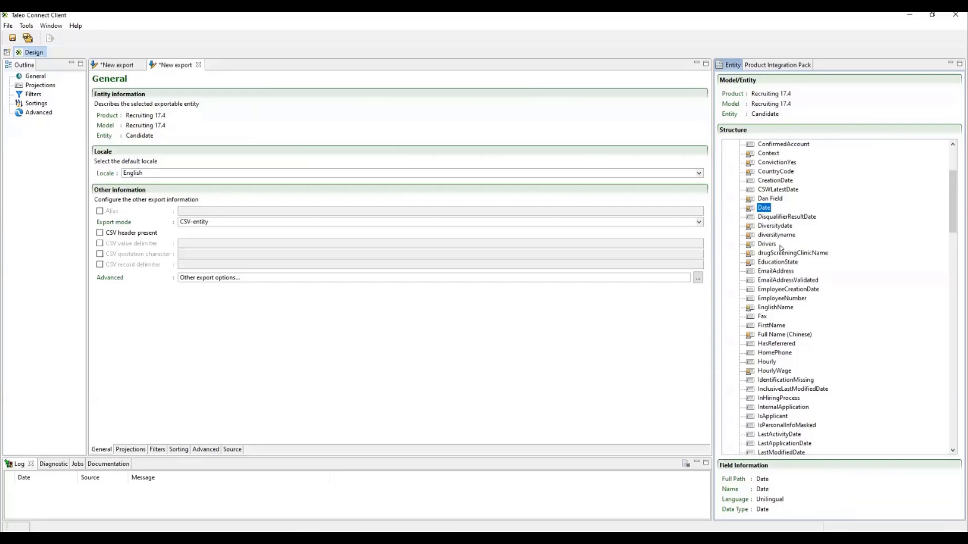
scroll(807, 298, "up", 2)
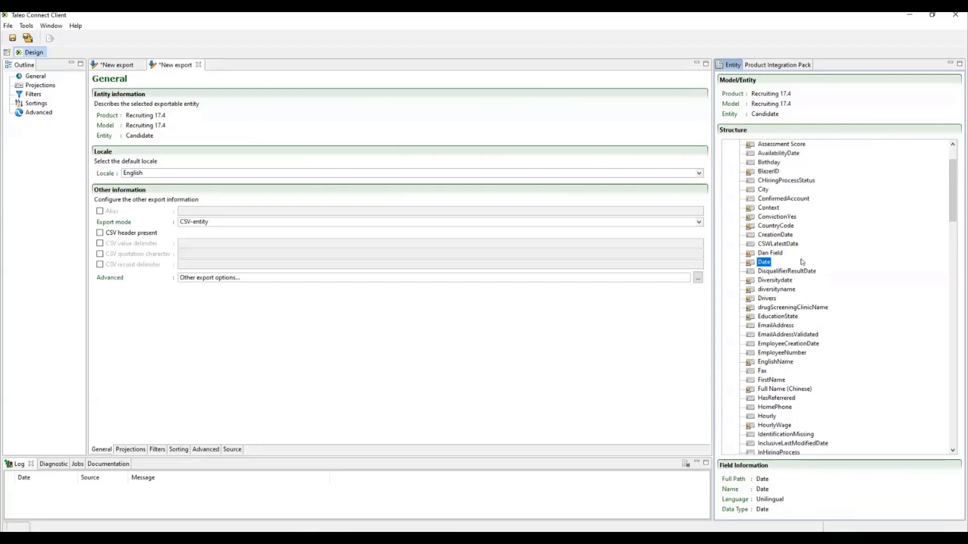
scroll(802, 262, "up", 2)
left_click(765, 209)
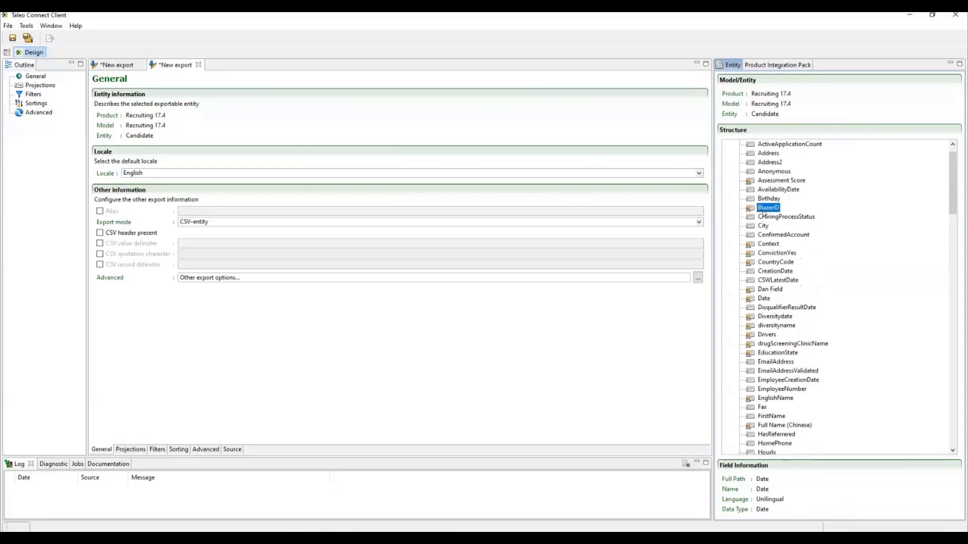